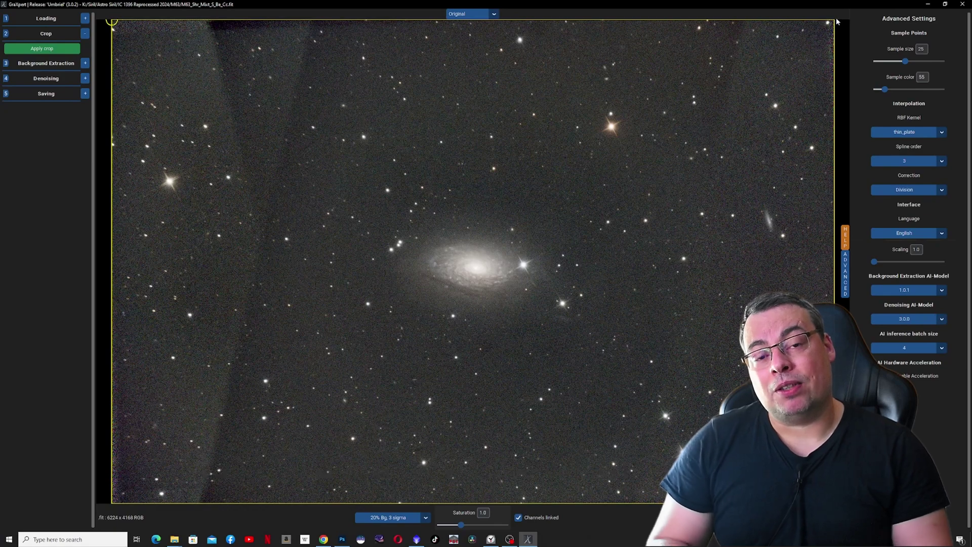
- Tighten the crop frame around the M63 galaxy, leaving out the uneven outer areas of the image
{"action": "left_click_drag", "start_coordinate": [112, 22], "coordinate": [369, 165]}
{"action": "left_click_drag", "start_coordinate": [835, 503], "coordinate": [651, 355]}
{"action": "left_click_drag", "start_coordinate": [369, 165], "coordinate": [286, 150]}
{"action": "left_click_drag", "start_coordinate": [650, 354], "coordinate": [660, 391]}
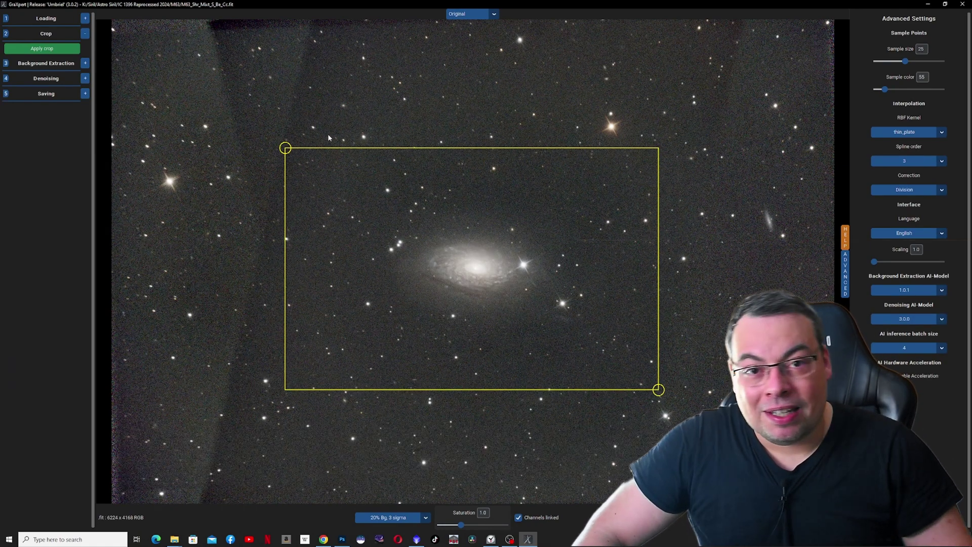
{"action": "left_click_drag", "start_coordinate": [286, 148], "coordinate": [289, 156]}
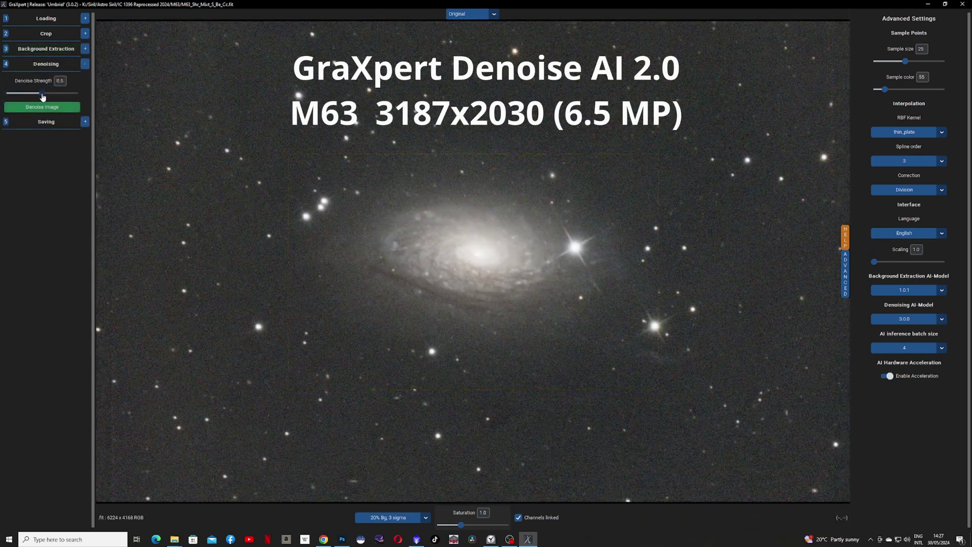
- Denoise the M63 image at strength 0.6 with denoising model 2.0.0 and stop the Clock stopwatch when processing finishes
{"action": "left_click_drag", "start_coordinate": [47, 96], "coordinate": [49, 97]}
{"action": "left_click", "coordinate": [59, 109]}
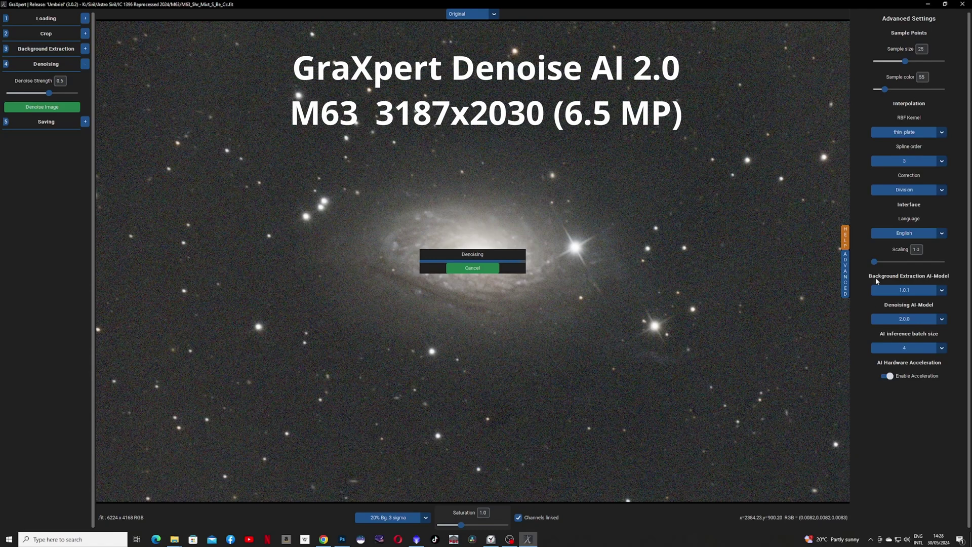
{"action": "left_click", "coordinate": [491, 539]}
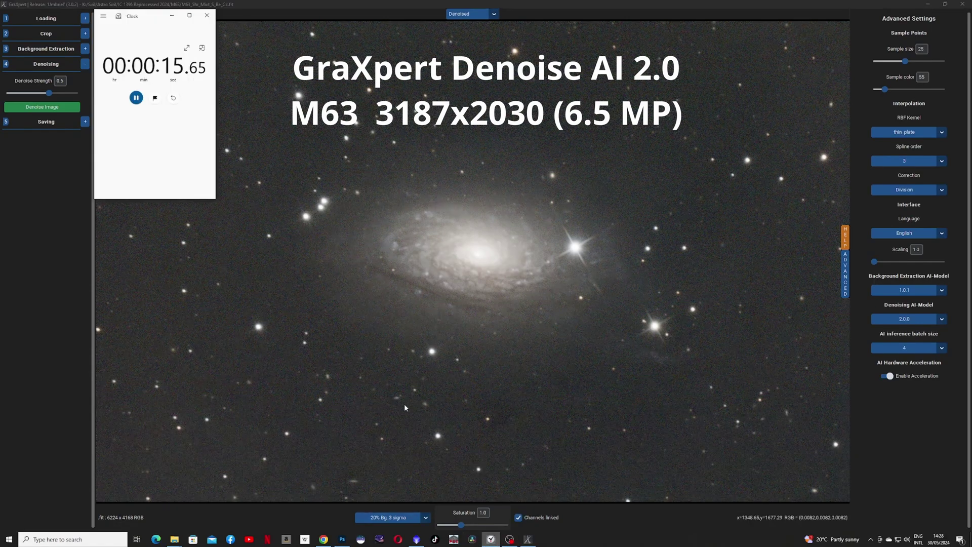
{"action": "left_click", "coordinate": [135, 98]}
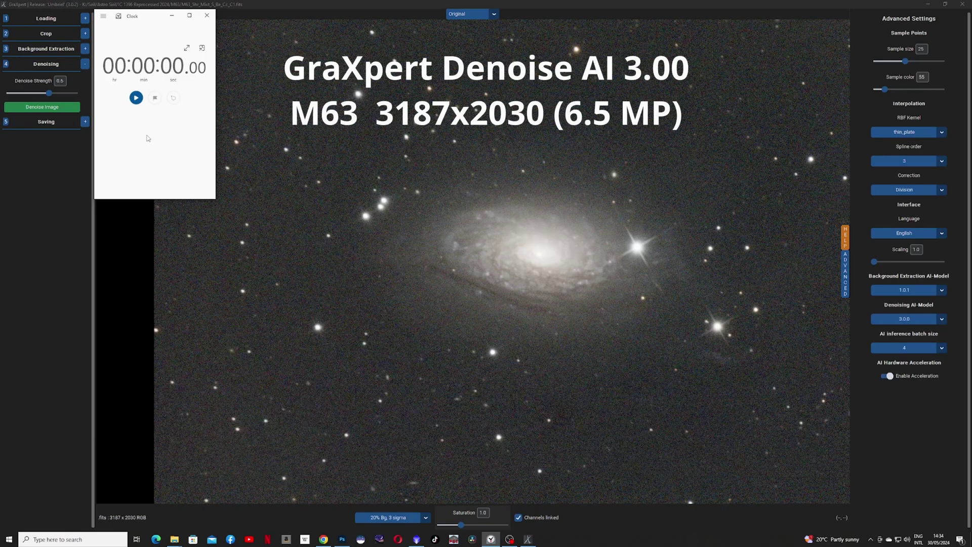
- Time a denoise of the cropped M63 image with model 3.0.0 using the Clock stopwatch, stopping it on completion
{"action": "left_click", "coordinate": [136, 97]}
{"action": "left_click", "coordinate": [42, 107]}
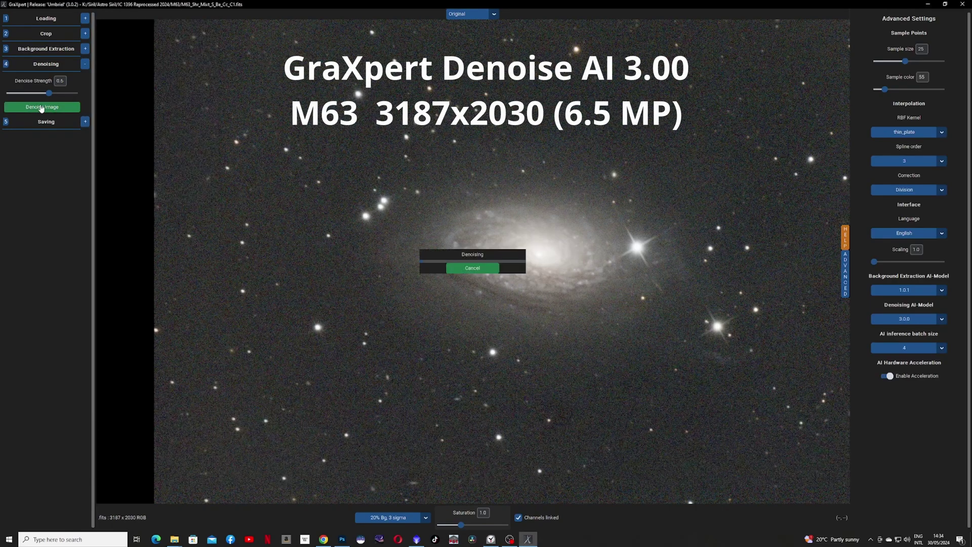
{"action": "left_click", "coordinate": [491, 539]}
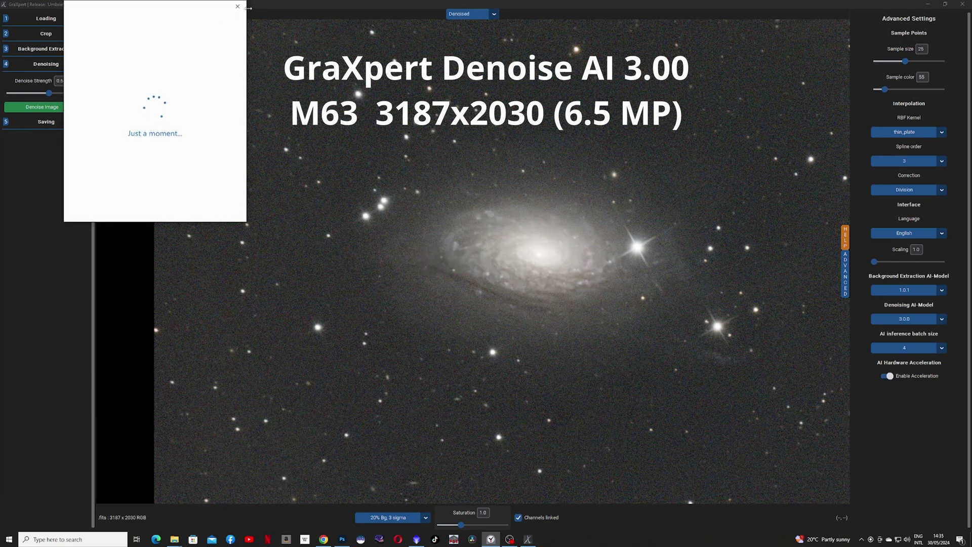
{"action": "left_click", "coordinate": [166, 113]}
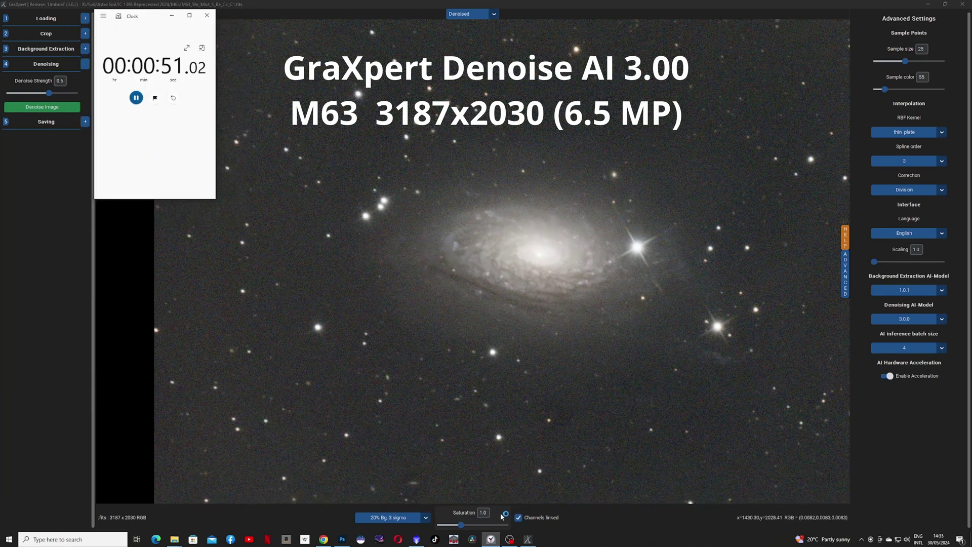
{"action": "left_click", "coordinate": [137, 97]}
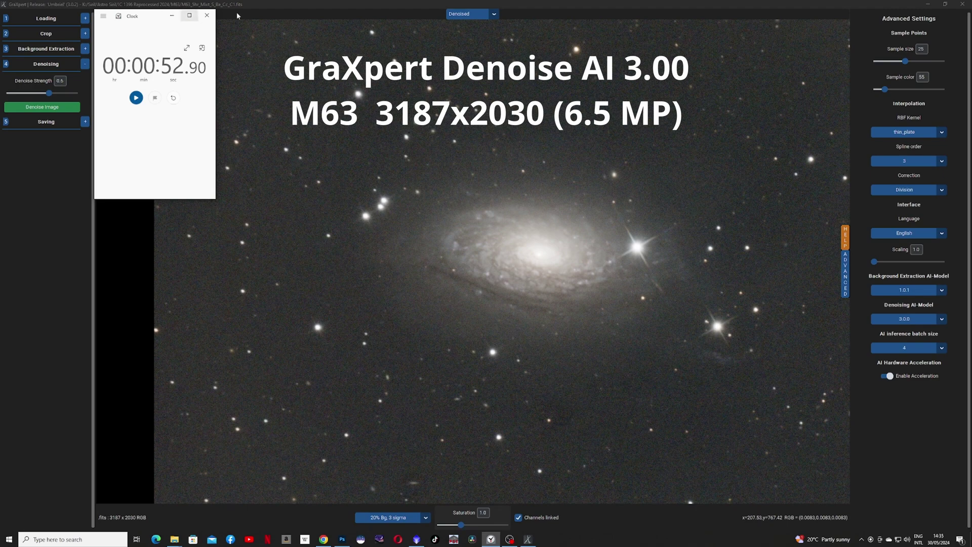
- Switch the M63 view from the denoised result to the original to compare them
{"action": "left_click", "coordinate": [468, 14]}
{"action": "left_click", "coordinate": [467, 26]}
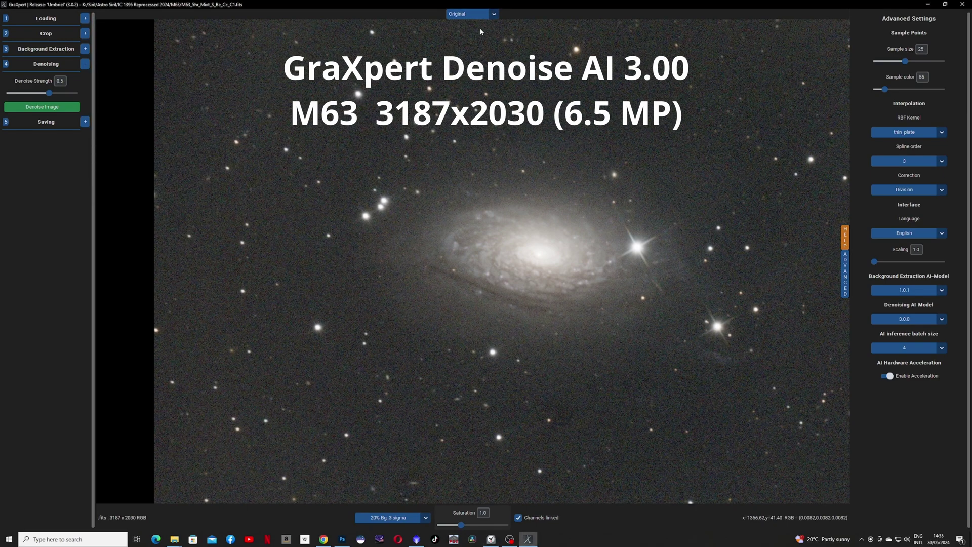
{"action": "left_click", "coordinate": [471, 14]}
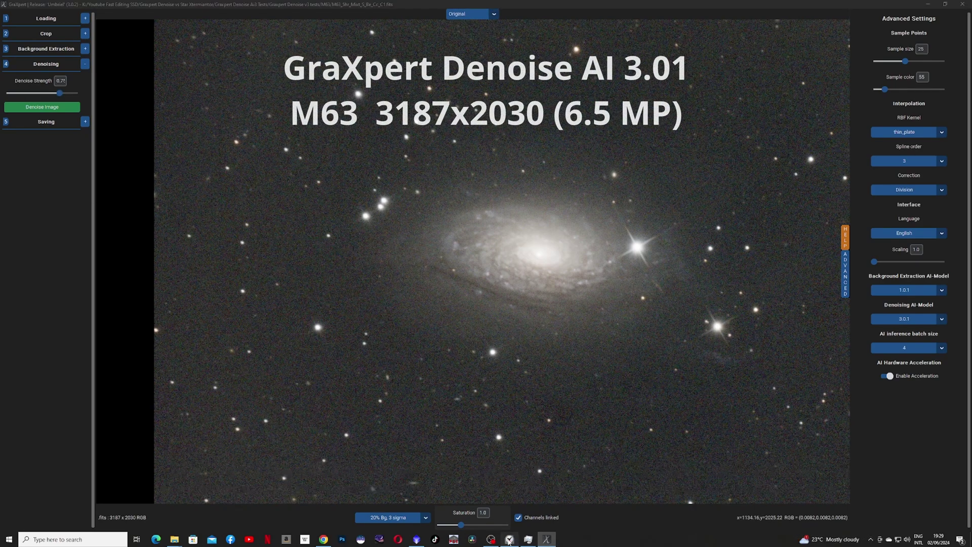
- Time a denoise of the M63 image with model 3.0.1 using the Clock stopwatch, then open the saving options
{"action": "left_click", "coordinate": [509, 541]}
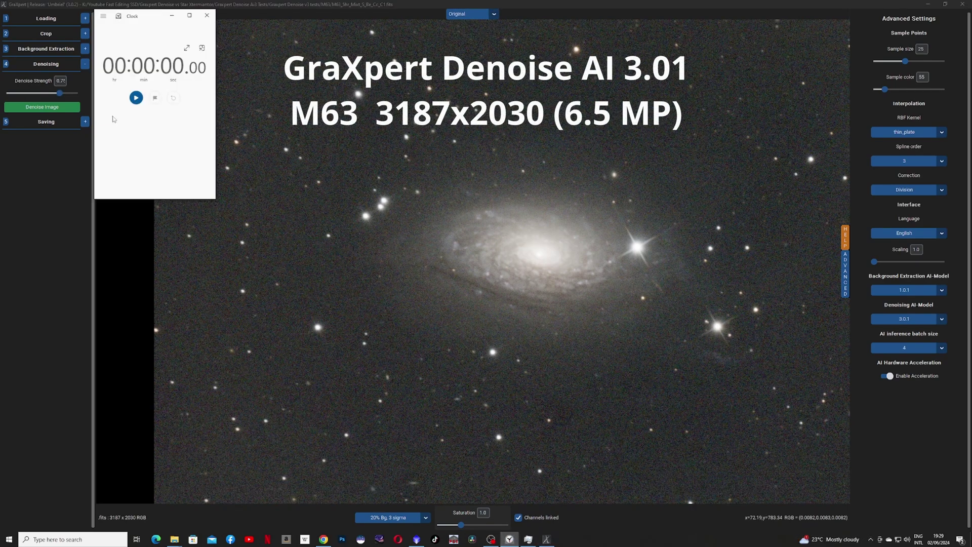
{"action": "left_click", "coordinate": [137, 99]}
{"action": "left_click", "coordinate": [42, 107]}
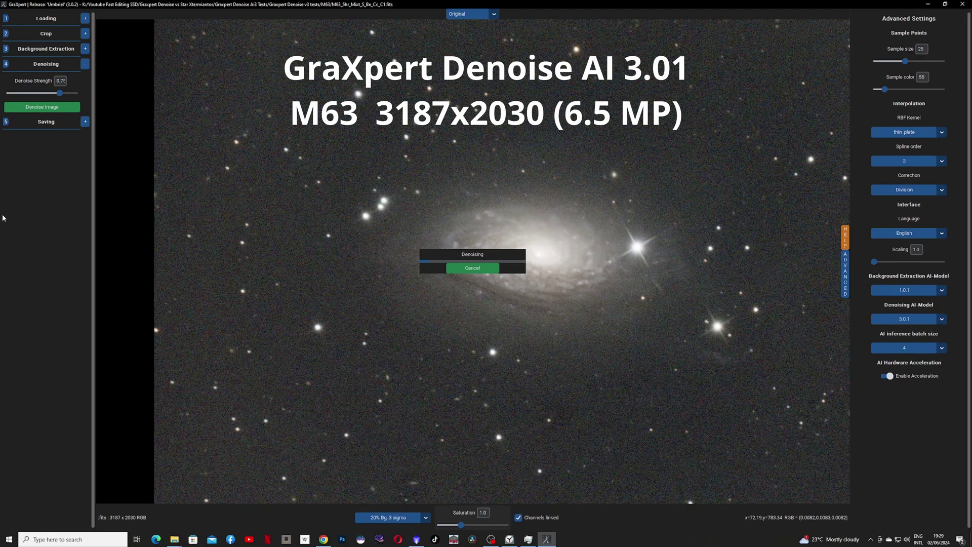
{"action": "left_click", "coordinate": [509, 539]}
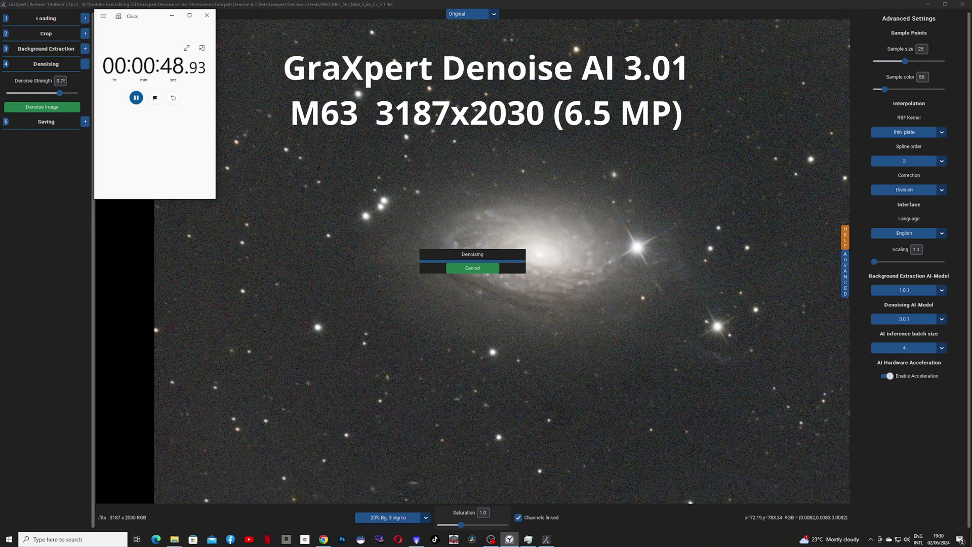
{"action": "left_click", "coordinate": [136, 97]}
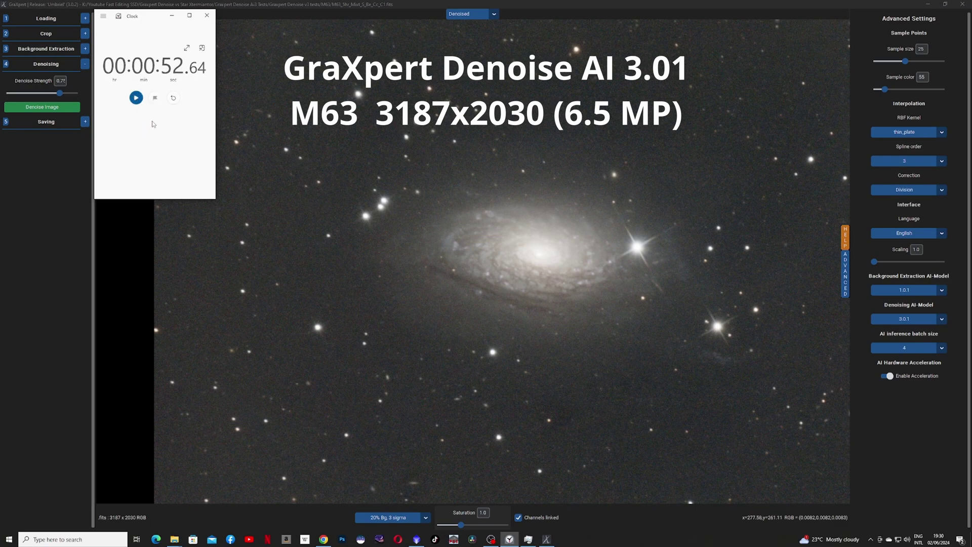
{"action": "left_click", "coordinate": [171, 15]}
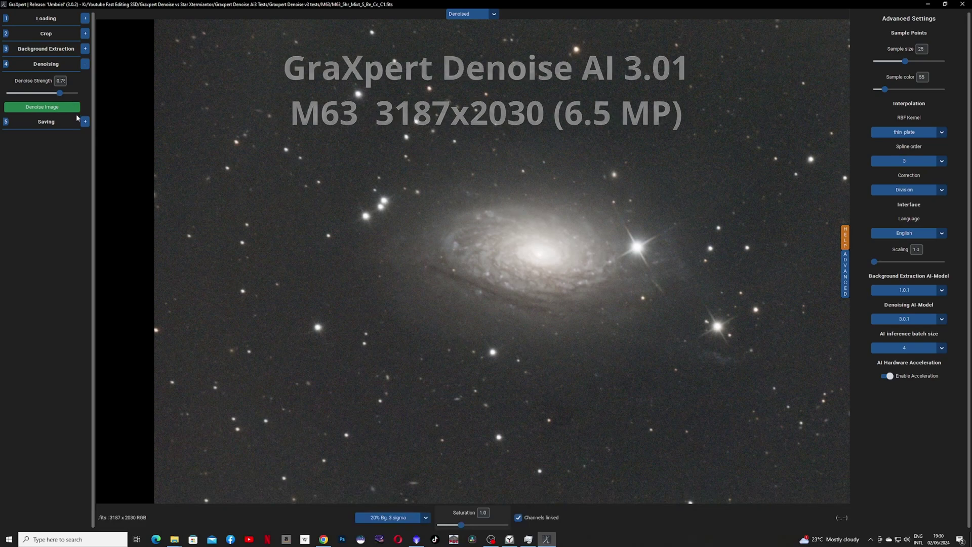
{"action": "left_click", "coordinate": [85, 122]}
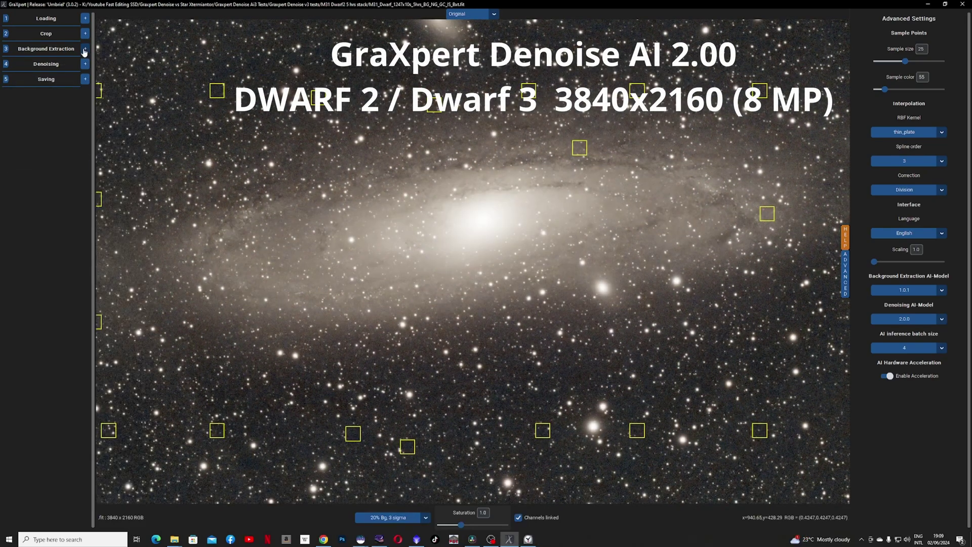
- Time a denoise of the M31 Dwarf image with model 2.0.0, stopping the Clock stopwatch when it completes
{"action": "left_click", "coordinate": [84, 64]}
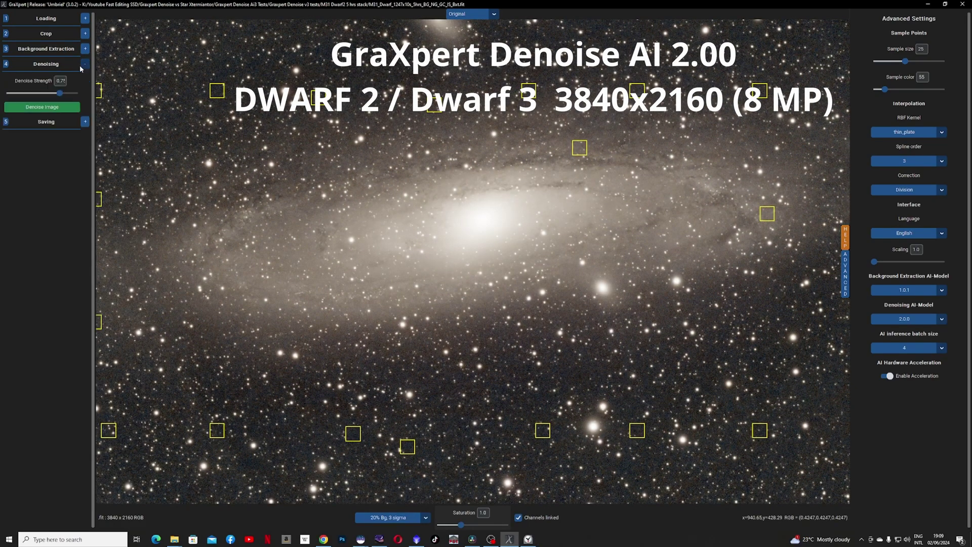
{"action": "left_click", "coordinate": [528, 539]}
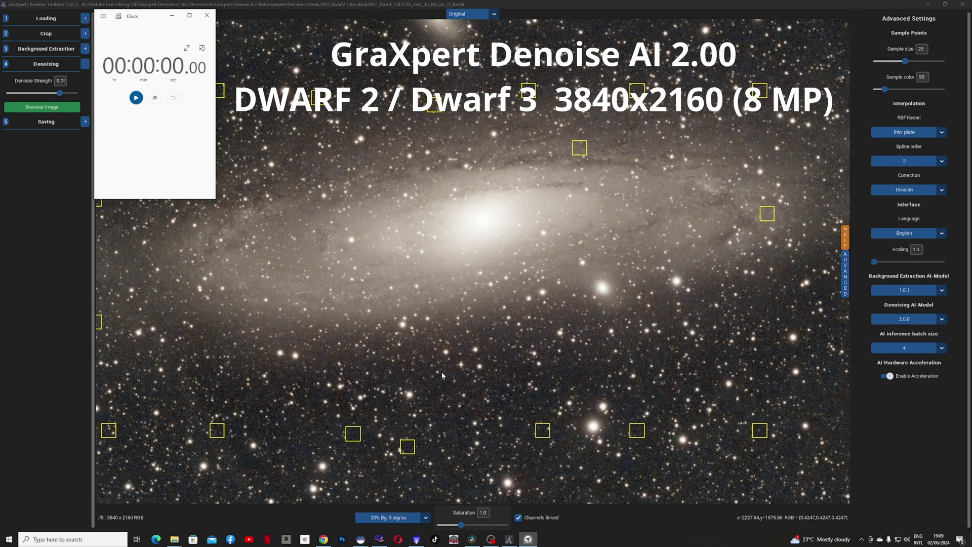
{"action": "left_click", "coordinate": [135, 97]}
{"action": "left_click", "coordinate": [46, 108]}
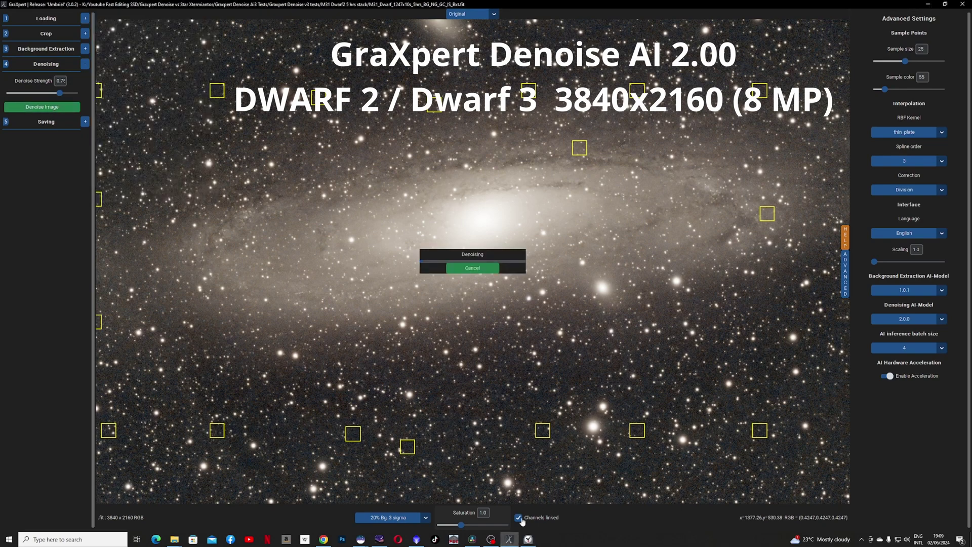
{"action": "left_click", "coordinate": [528, 539]}
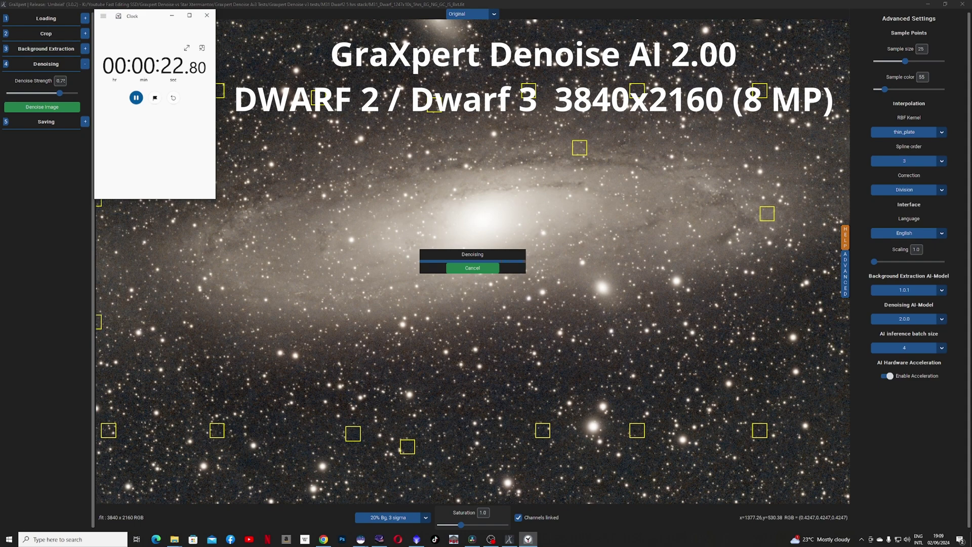
{"action": "key", "text": "space"}
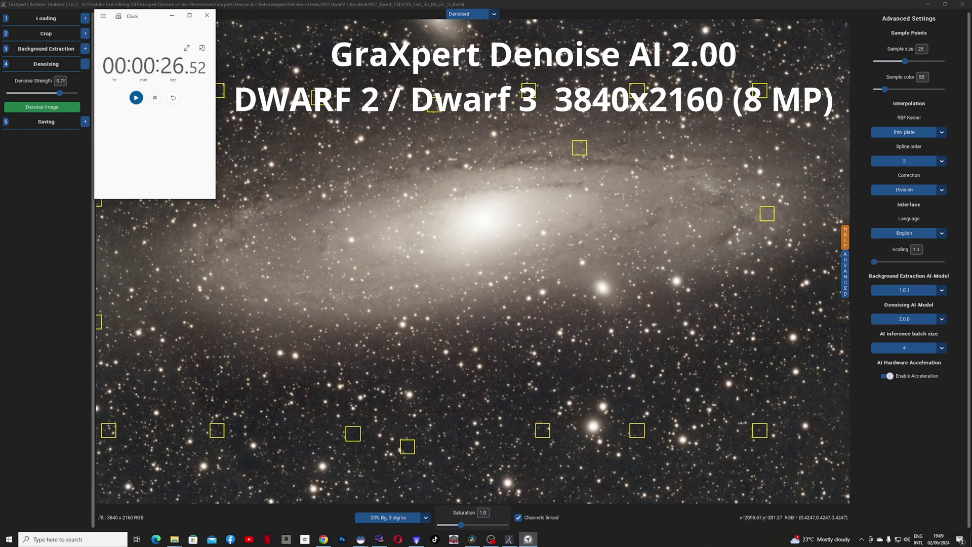
- Compare the original and denoised versions of the M31 image, both in the wide view and close up below the core
{"action": "left_click", "coordinate": [494, 14]}
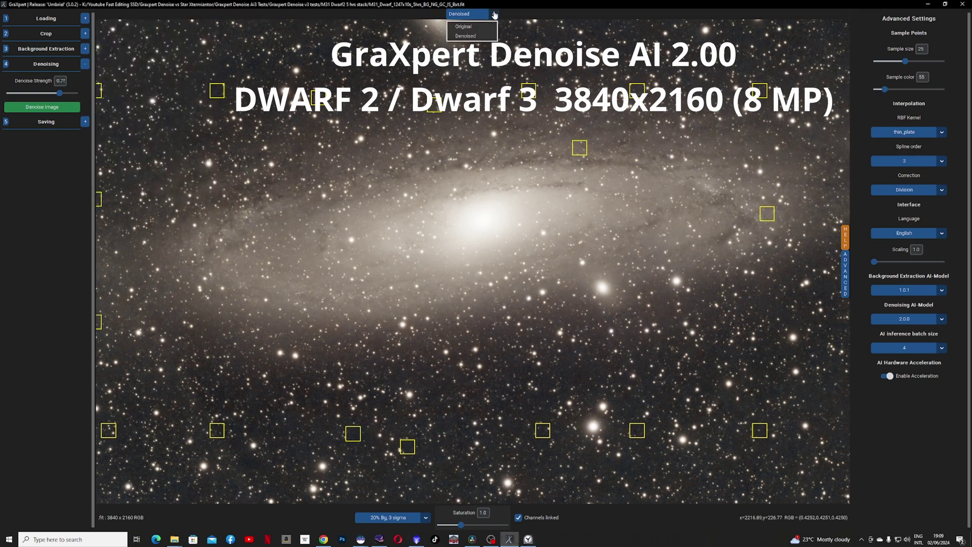
{"action": "left_click", "coordinate": [470, 27]}
{"action": "left_click", "coordinate": [489, 14]}
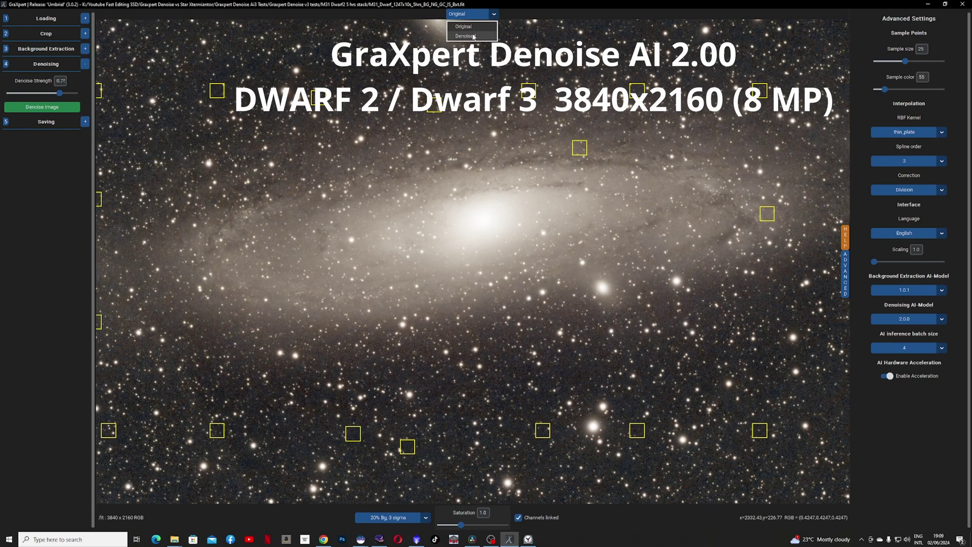
{"action": "left_click", "coordinate": [473, 37]}
{"action": "scroll", "coordinate": [486, 305], "scroll_direction": "up", "scroll_amount": 3}
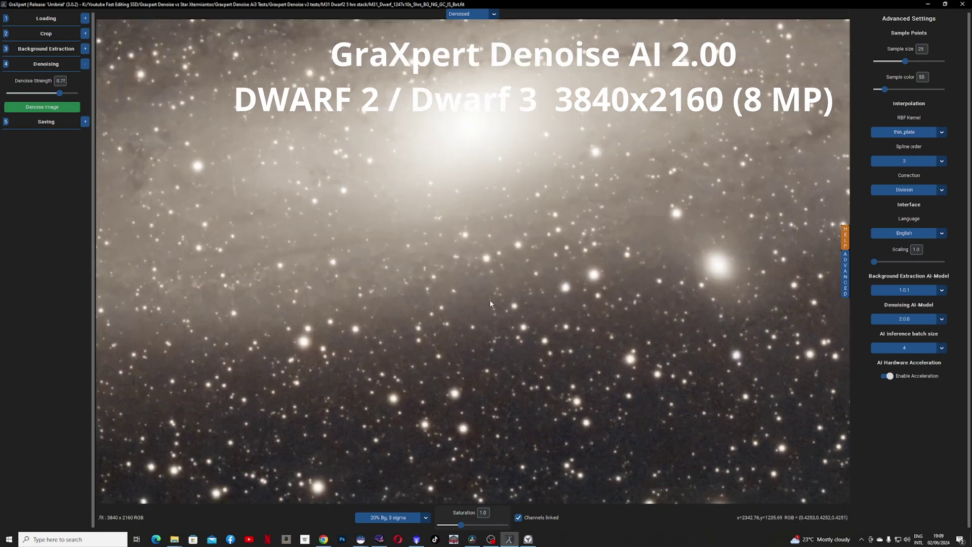
{"action": "left_click", "coordinate": [469, 15]}
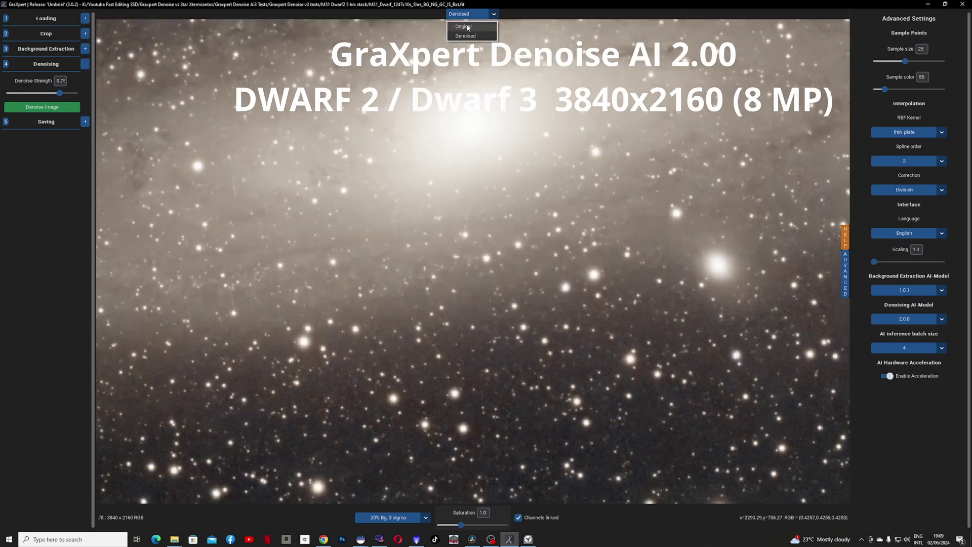
{"action": "left_click", "coordinate": [468, 28]}
{"action": "left_click", "coordinate": [493, 15]}
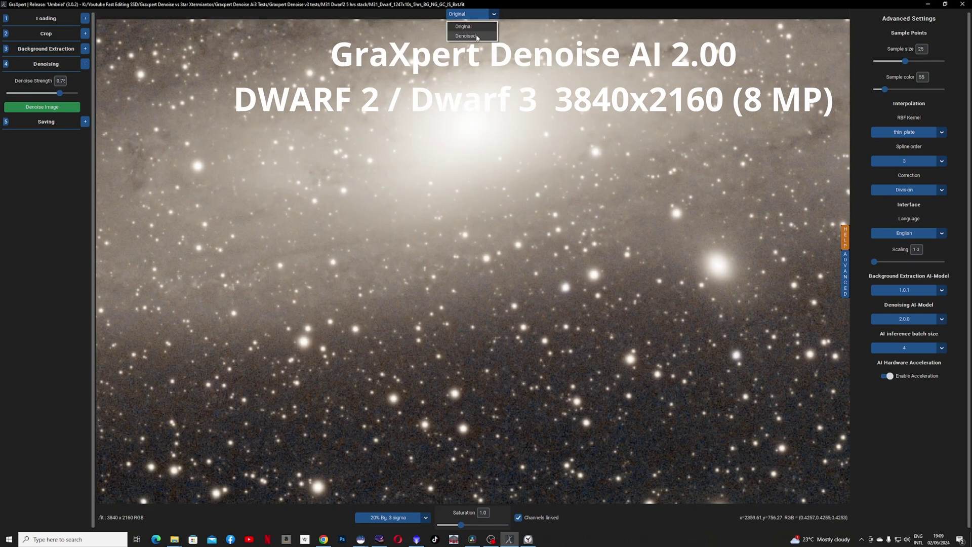
{"action": "left_click", "coordinate": [477, 37]}
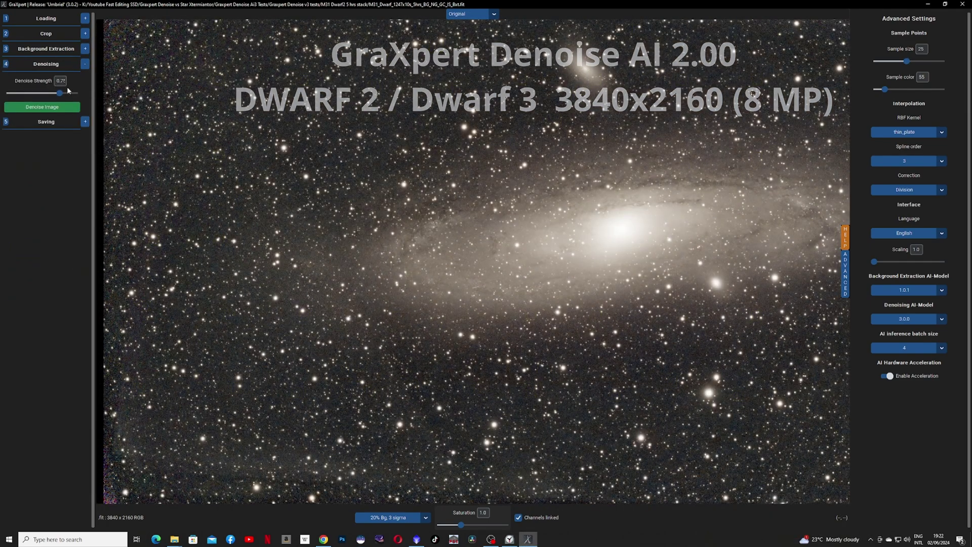
- Select denoising model 3.0.0 and time a denoise of the M31 image with the Clock stopwatch, stopping it on completion
{"action": "left_click", "coordinate": [942, 319]}
{"action": "left_click", "coordinate": [889, 341]}
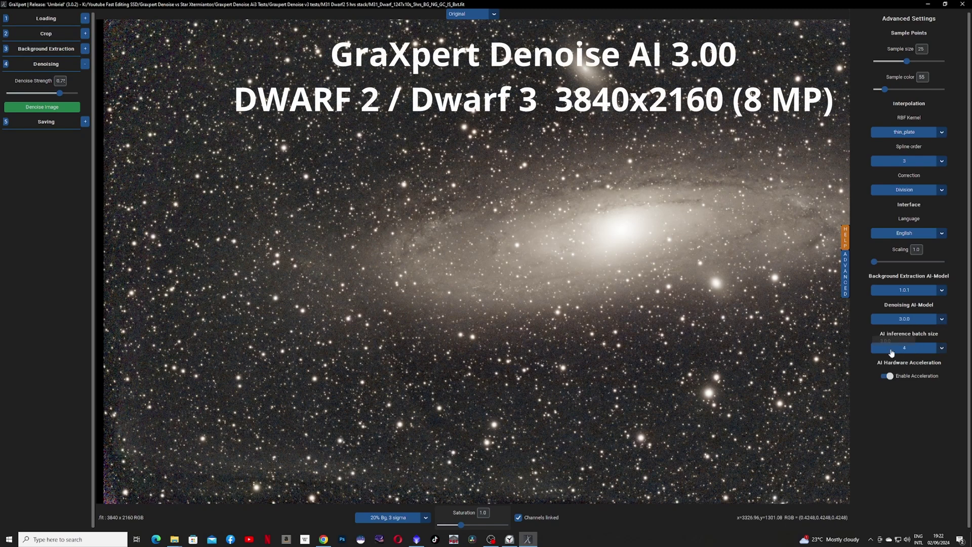
{"action": "left_click", "coordinate": [509, 539]}
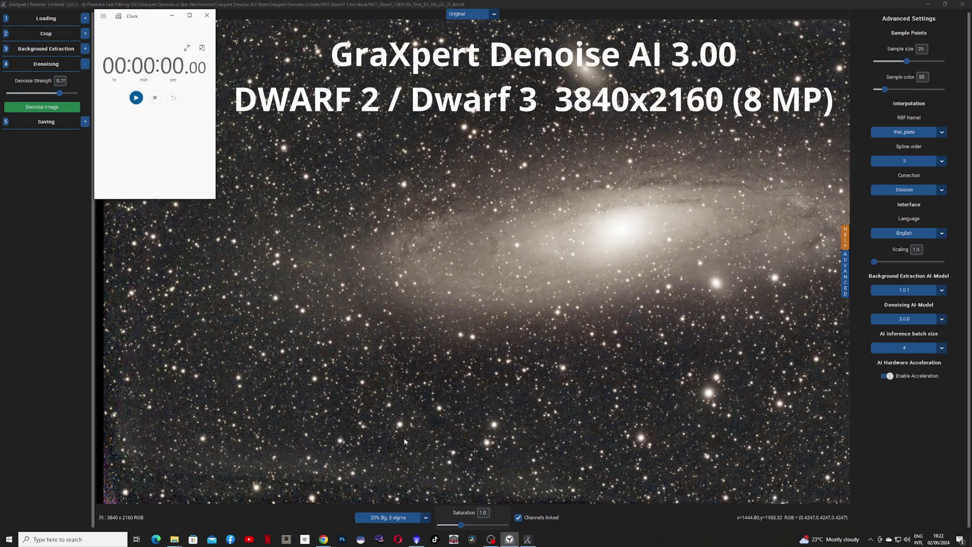
{"action": "left_click", "coordinate": [135, 99]}
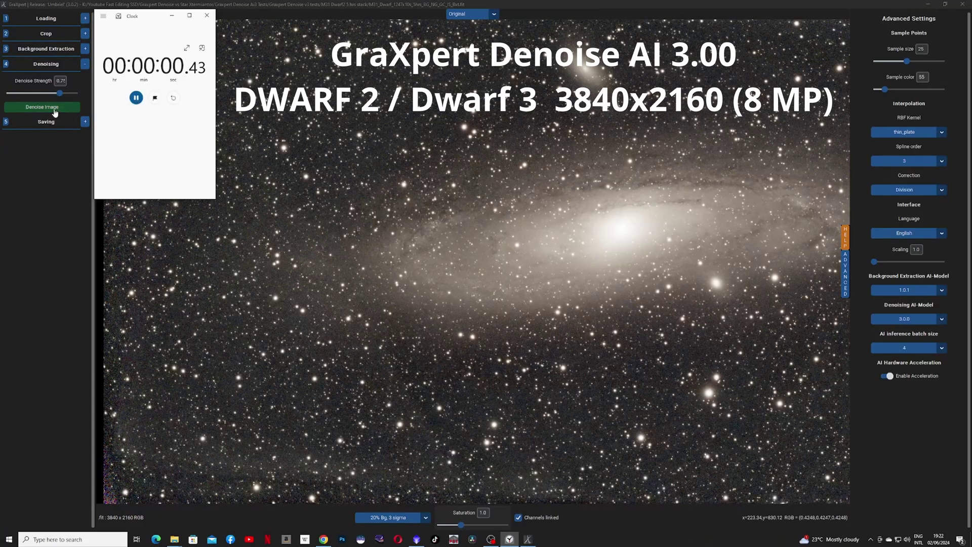
{"action": "left_click", "coordinate": [57, 107]}
{"action": "left_click", "coordinate": [508, 540]}
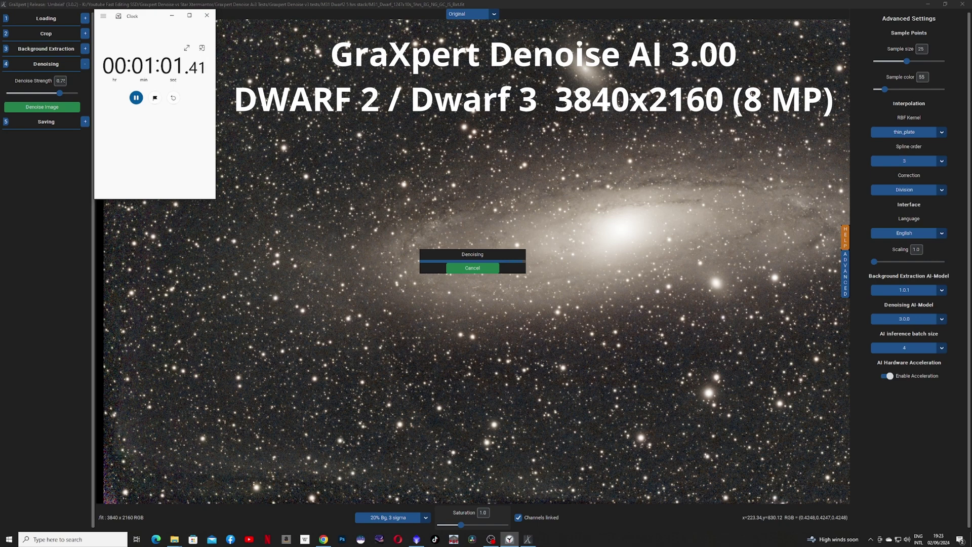
{"action": "left_click", "coordinate": [136, 98]}
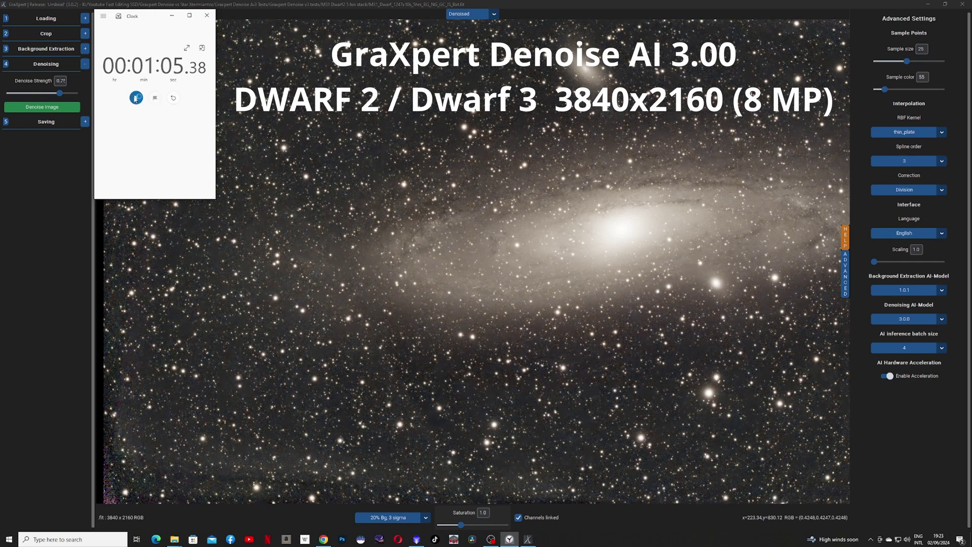
{"action": "left_click", "coordinate": [43, 91]}
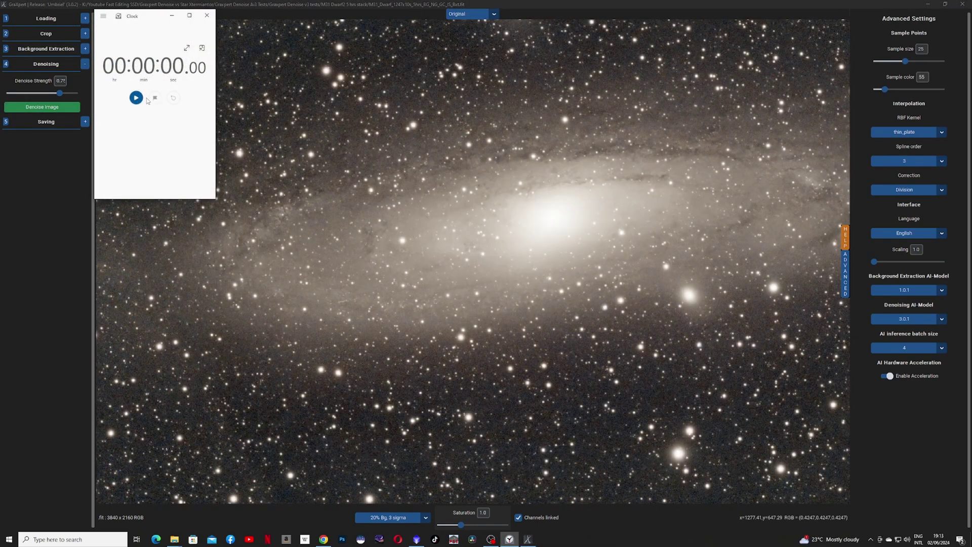
- Time a denoise of the M31 image with model 3.0.1 using the Clock stopwatch, stopping it on completion
{"action": "left_click", "coordinate": [135, 98]}
{"action": "left_click", "coordinate": [42, 107]}
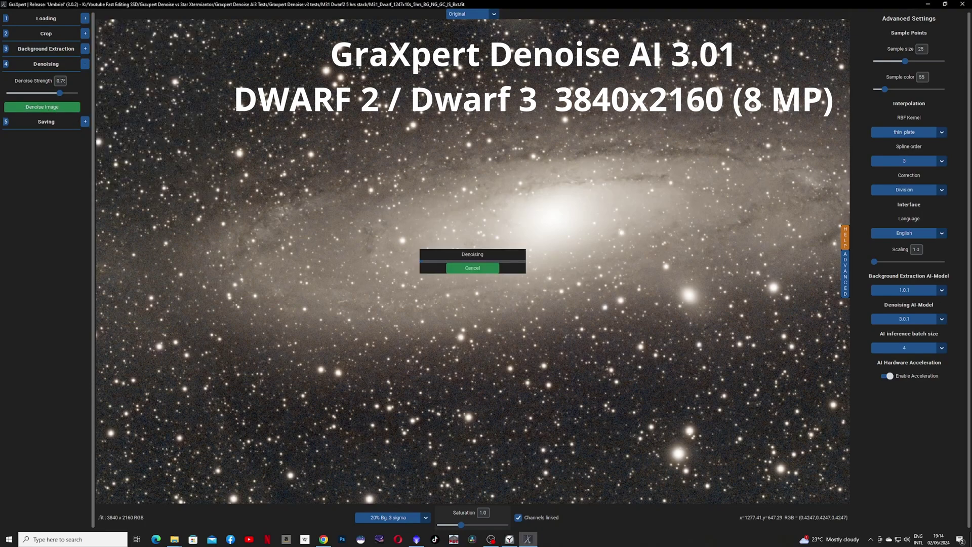
{"action": "left_click", "coordinate": [510, 539]}
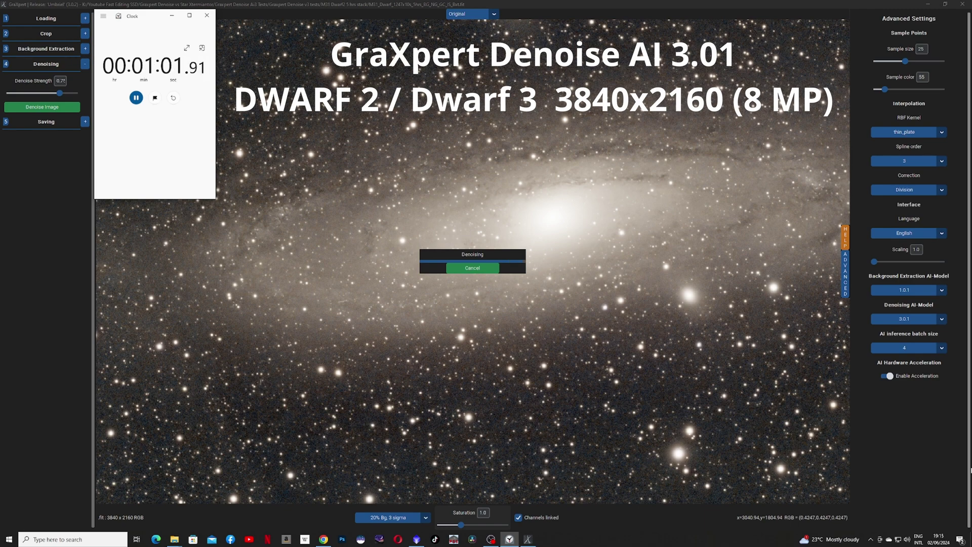
{"action": "left_click", "coordinate": [136, 97]}
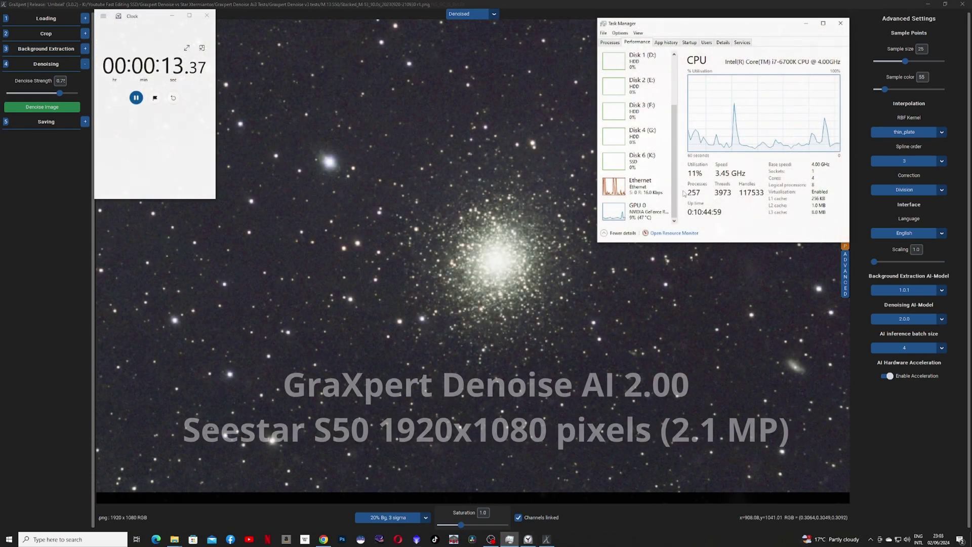
- Show the GPU load in Task Manager and stop the stopwatch timing the M13 denoise with model 2.0.0
{"action": "left_click", "coordinate": [619, 213]}
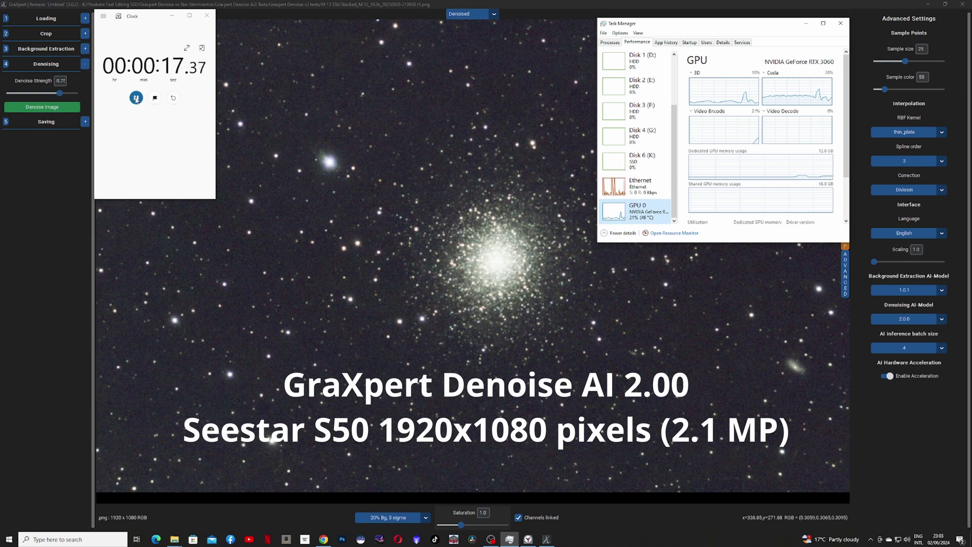
{"action": "left_click", "coordinate": [136, 98]}
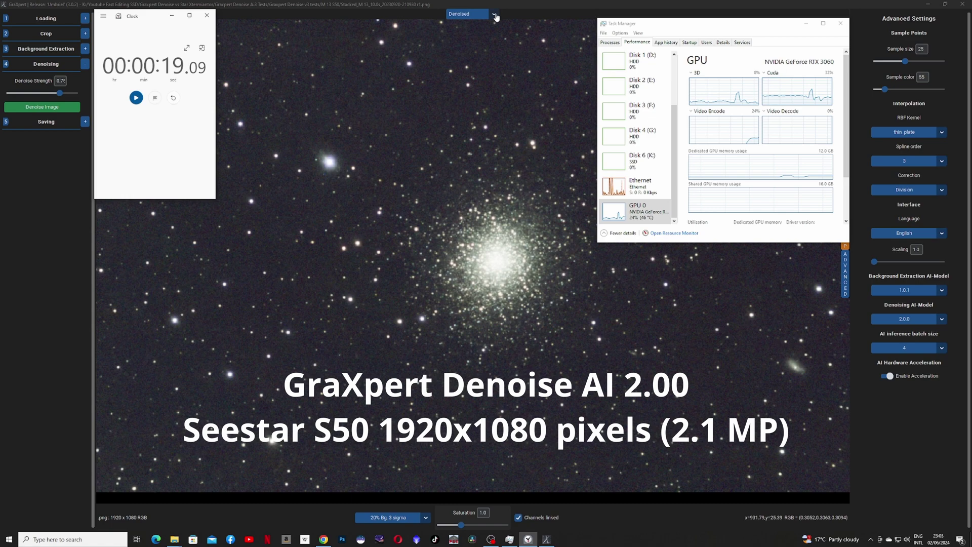
- Compare the original and model 2.0.0 denoised versions of the M13 image, and open the saving options
{"action": "left_click", "coordinate": [494, 15]}
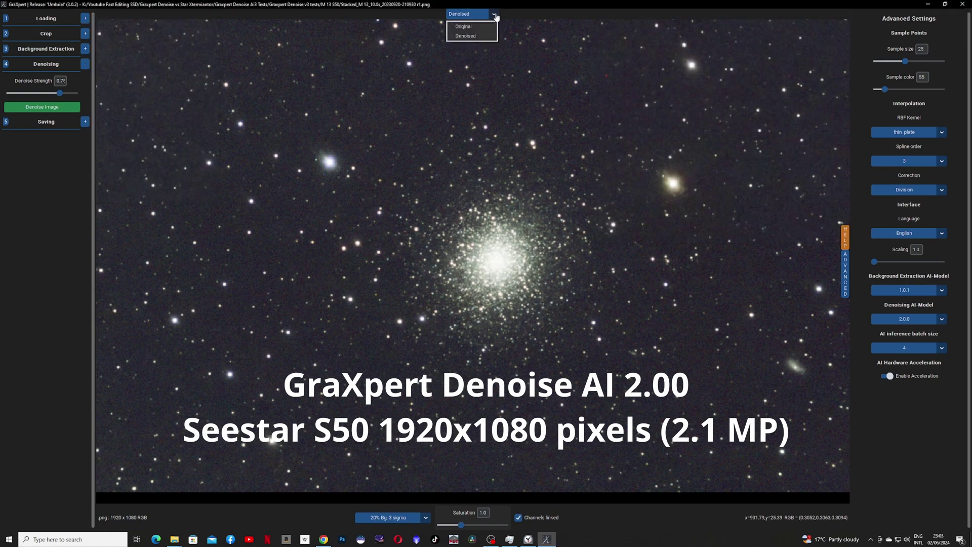
{"action": "left_click", "coordinate": [474, 27]}
{"action": "left_click", "coordinate": [480, 15]}
{"action": "left_click", "coordinate": [481, 36]}
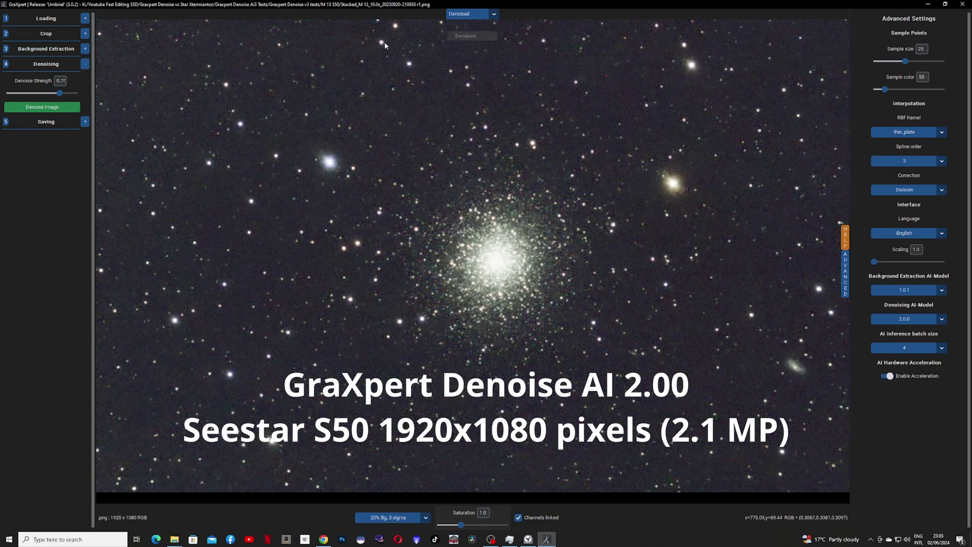
{"action": "left_click", "coordinate": [64, 121]}
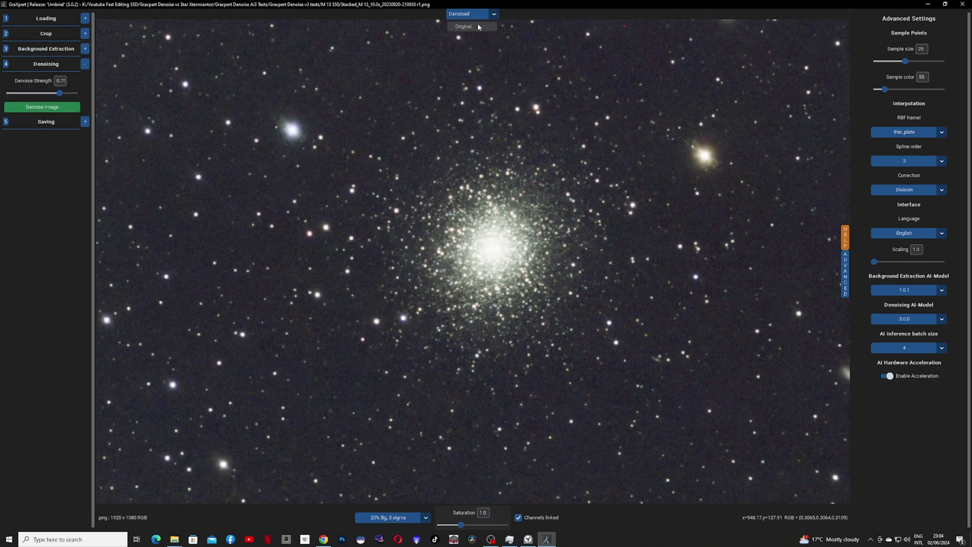
- Compare the original and model 3.0.0 denoised versions of the M13 cluster, ending on the denoised version
{"action": "left_click", "coordinate": [480, 26]}
{"action": "left_click", "coordinate": [494, 14]}
{"action": "left_click", "coordinate": [475, 36]}
{"action": "scroll", "coordinate": [520, 381], "scroll_direction": "down", "scroll_amount": 2}
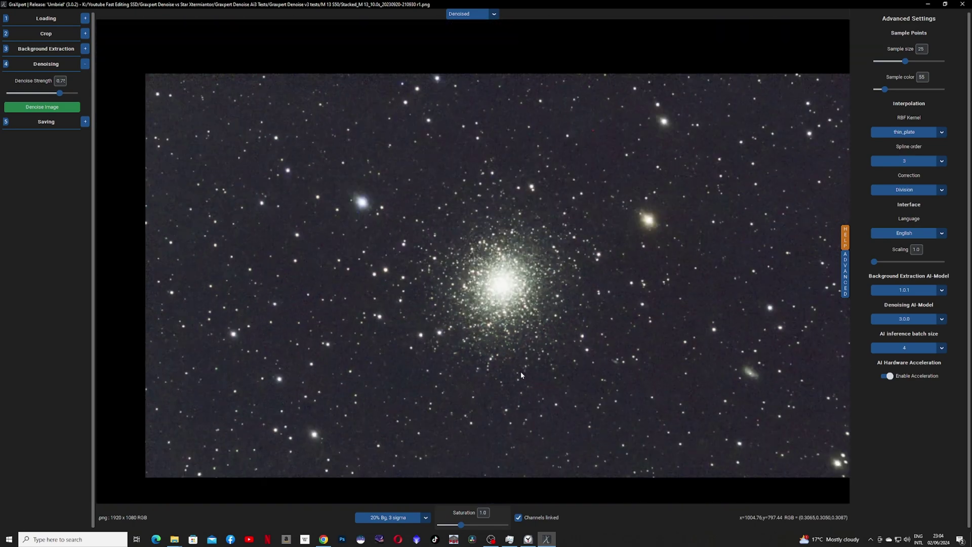
{"action": "scroll", "coordinate": [521, 371], "scroll_direction": "up", "scroll_amount": 2}
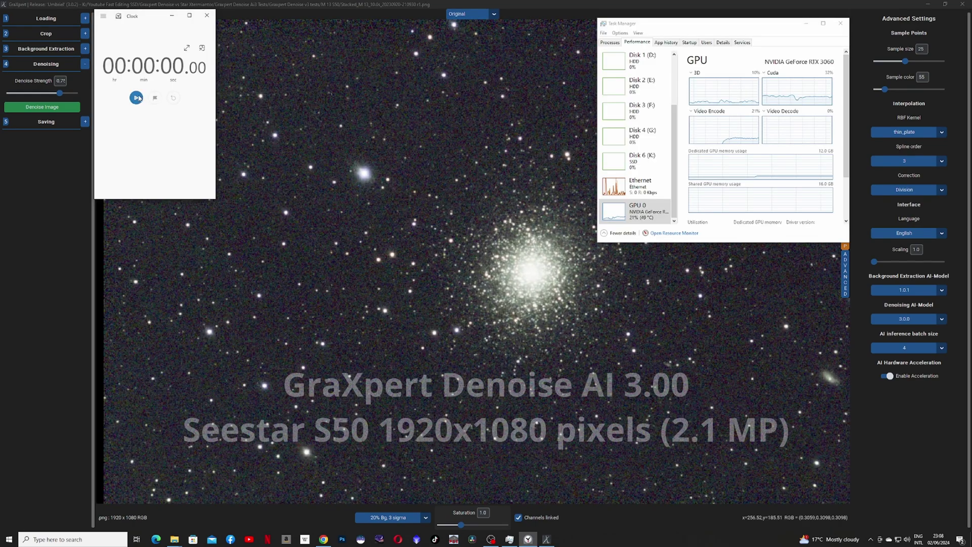
- Time a denoise of the M13 image with model 3.0.0, checking CPU and GPU load in Task Manager while it runs
{"action": "left_click", "coordinate": [136, 97]}
{"action": "left_click", "coordinate": [42, 107]}
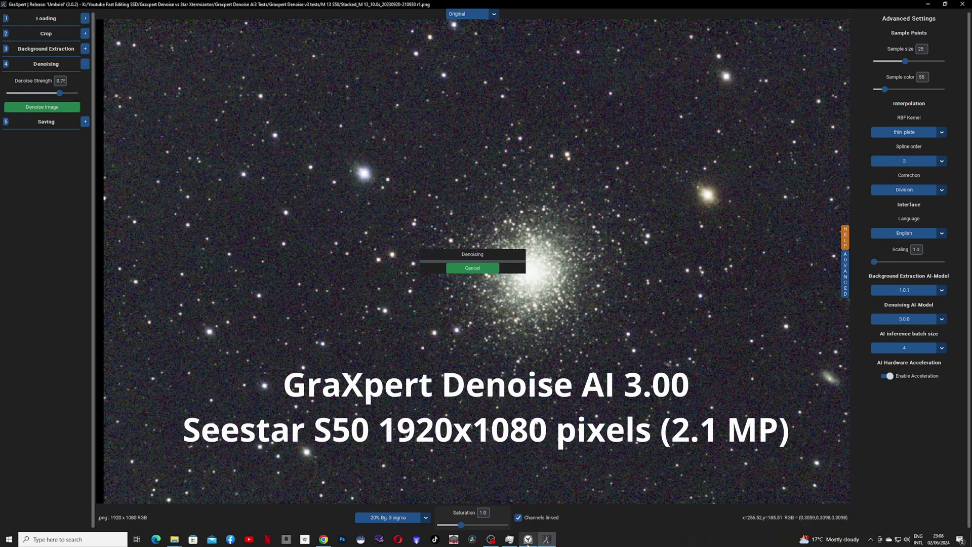
{"action": "left_click", "coordinate": [509, 540]}
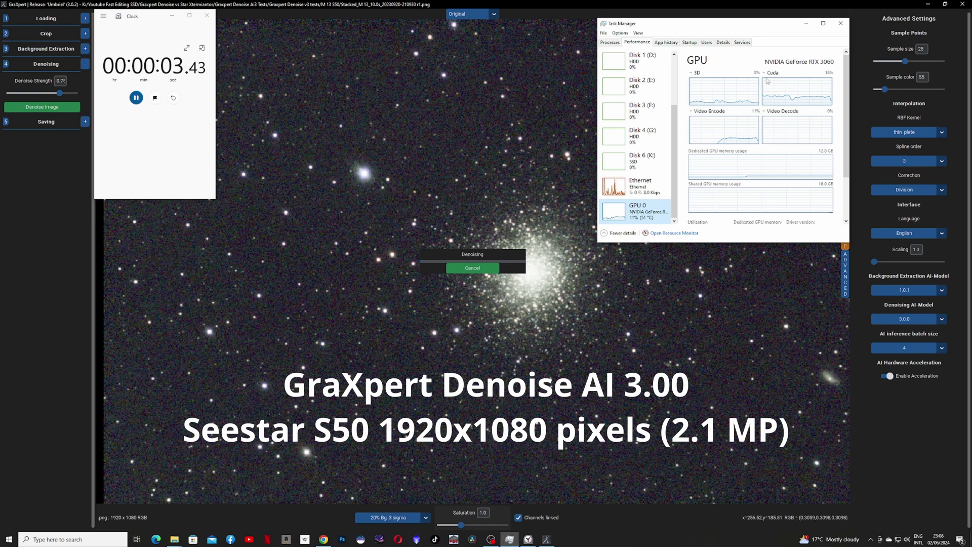
{"action": "scroll", "coordinate": [648, 189], "scroll_direction": "up", "scroll_amount": 3}
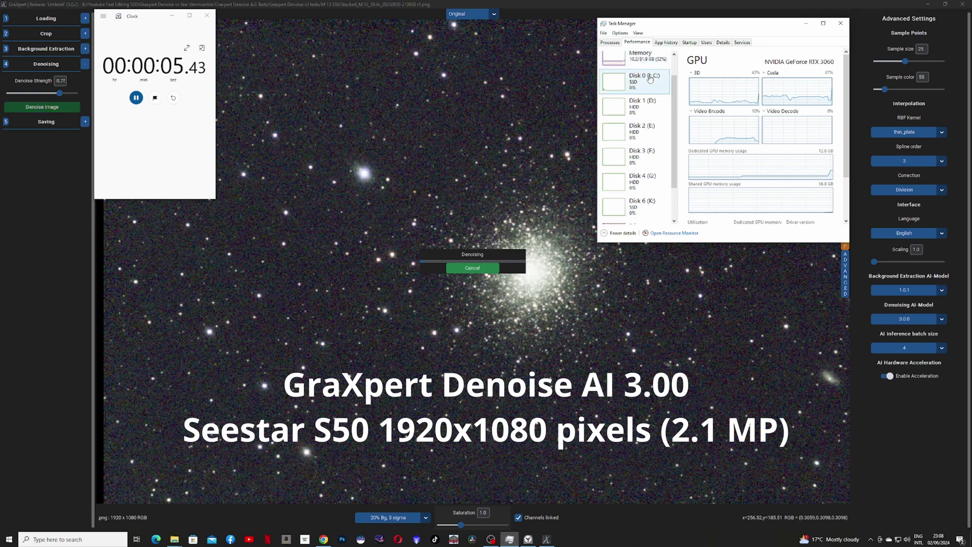
{"action": "left_click", "coordinate": [641, 61]}
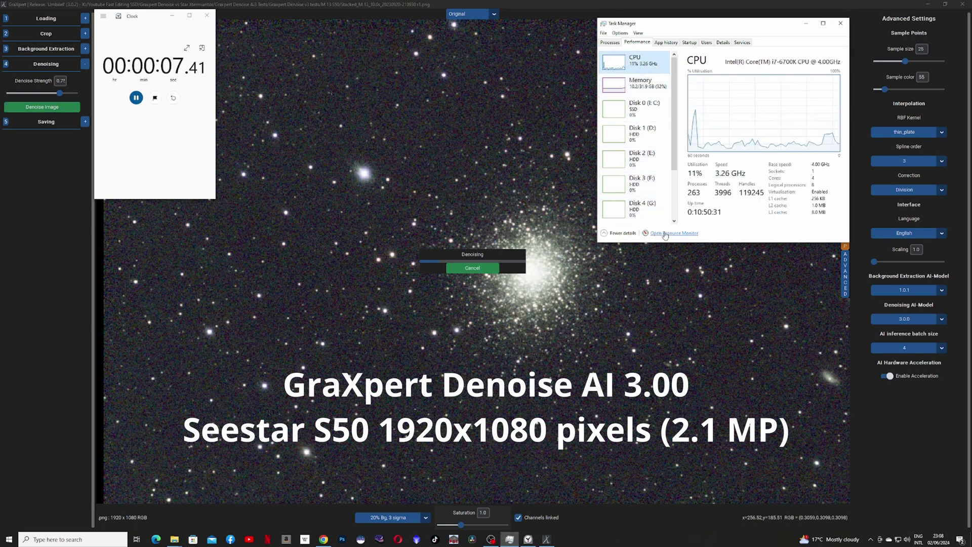
{"action": "scroll", "coordinate": [623, 216], "scroll_direction": "down", "scroll_amount": 3}
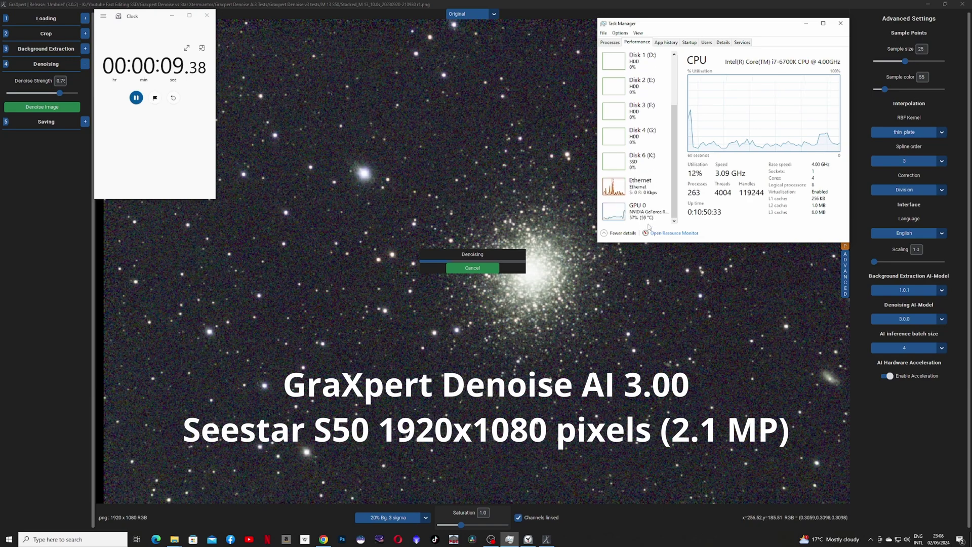
{"action": "left_click", "coordinate": [623, 216]}
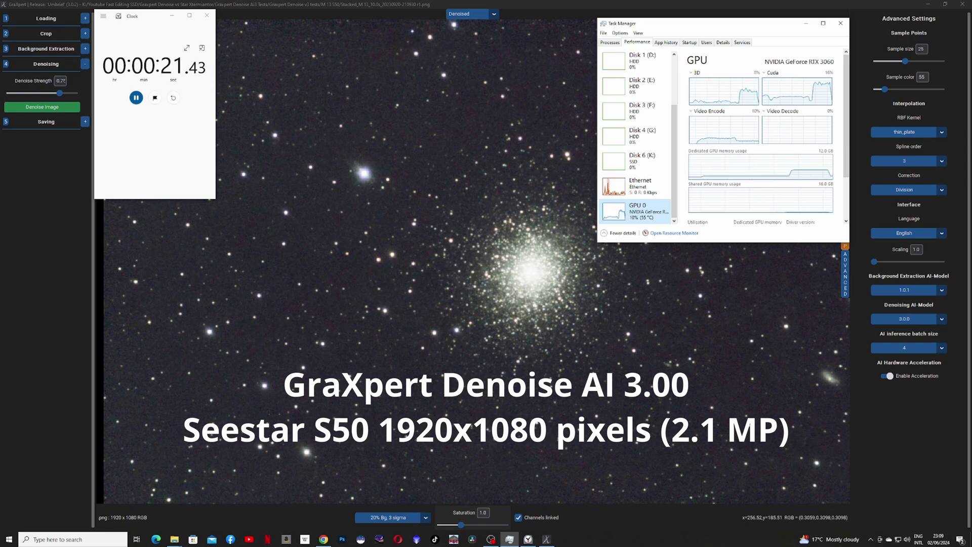
{"action": "left_click", "coordinate": [135, 97]}
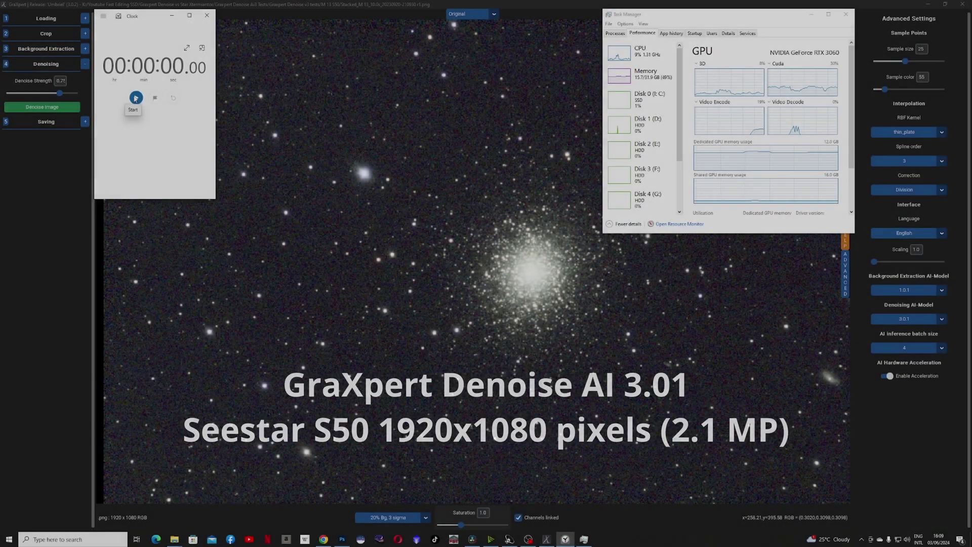
- Time a denoise of the M13 image with model 3.0.1 with Task Manager in view, and minimize both Clock and Task Manager on completion
{"action": "left_click", "coordinate": [135, 97]}
{"action": "left_click", "coordinate": [46, 107]}
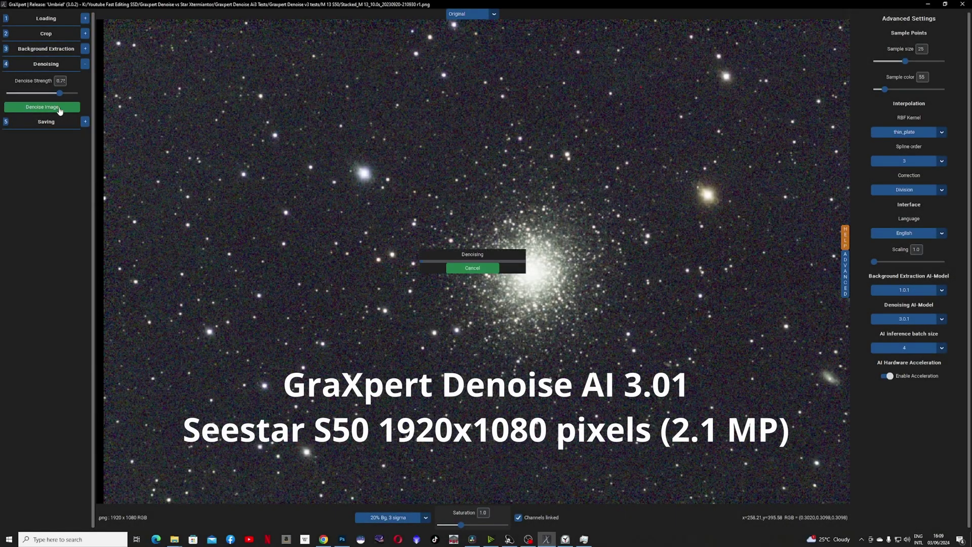
{"action": "left_click", "coordinate": [584, 540]}
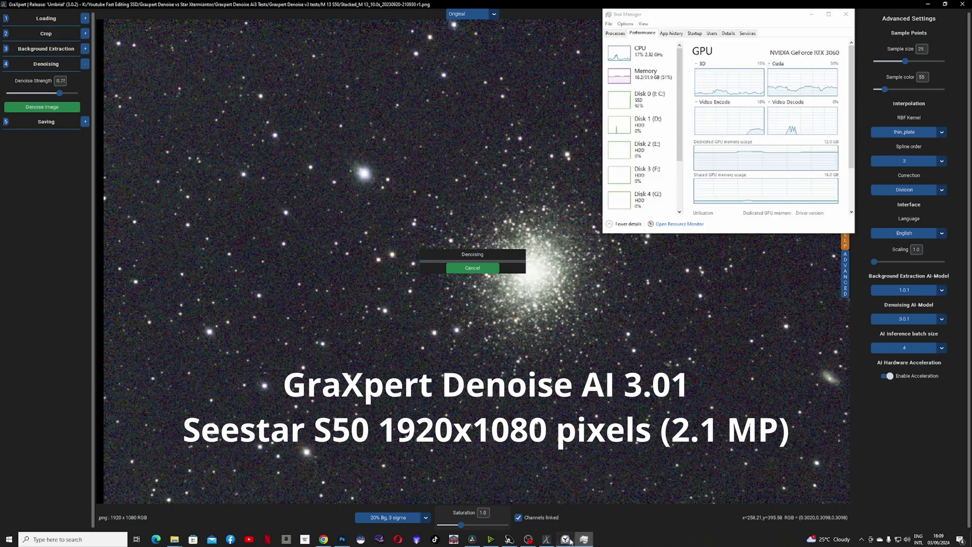
{"action": "left_click", "coordinate": [570, 540]}
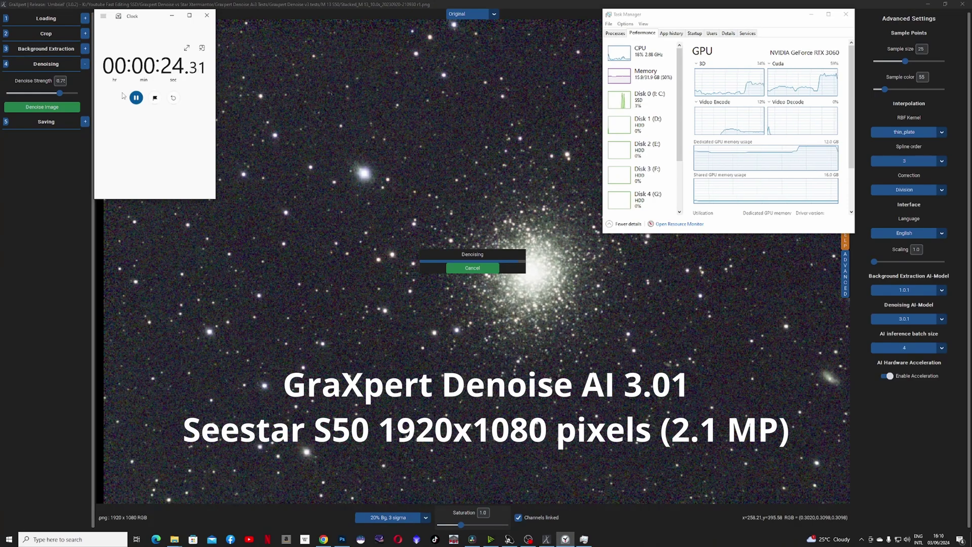
{"action": "left_click", "coordinate": [136, 98]}
{"action": "left_click", "coordinate": [172, 15]}
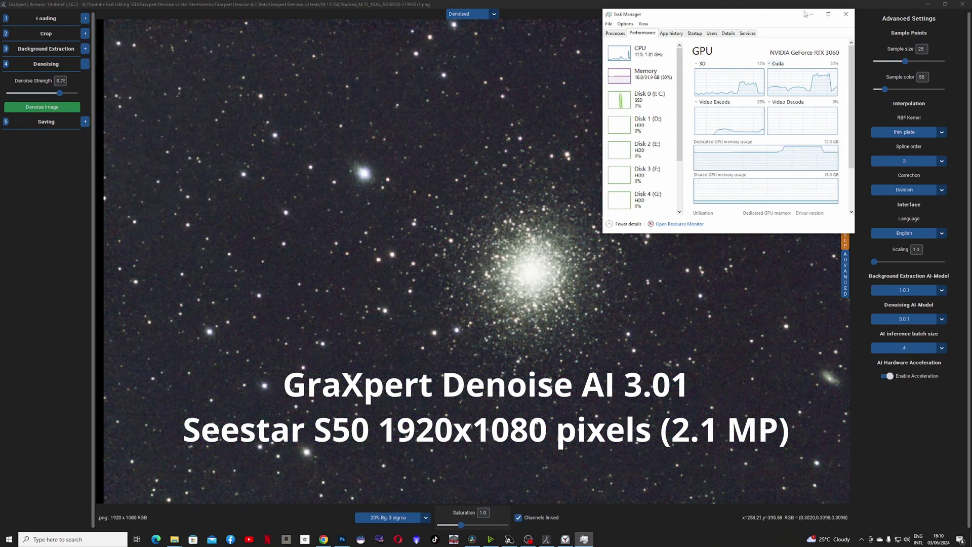
{"action": "left_click", "coordinate": [812, 17]}
{"action": "left_click", "coordinate": [813, 17]}
- Compare the original and model 3.0.1 denoised versions of the M13 cluster's core close up
{"action": "scroll", "coordinate": [648, 311], "scroll_direction": "up", "scroll_amount": 3}
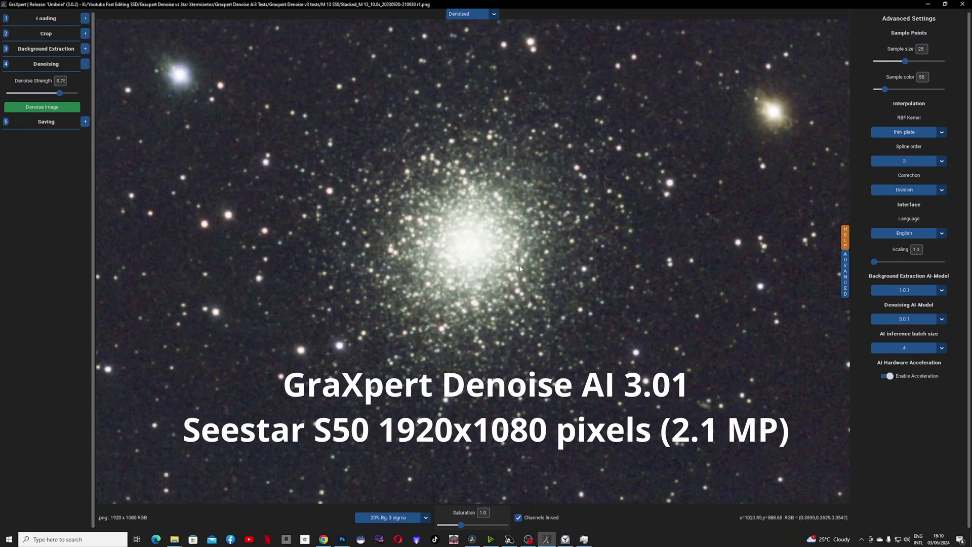
{"action": "left_click", "coordinate": [479, 15]}
{"action": "left_click", "coordinate": [473, 27]}
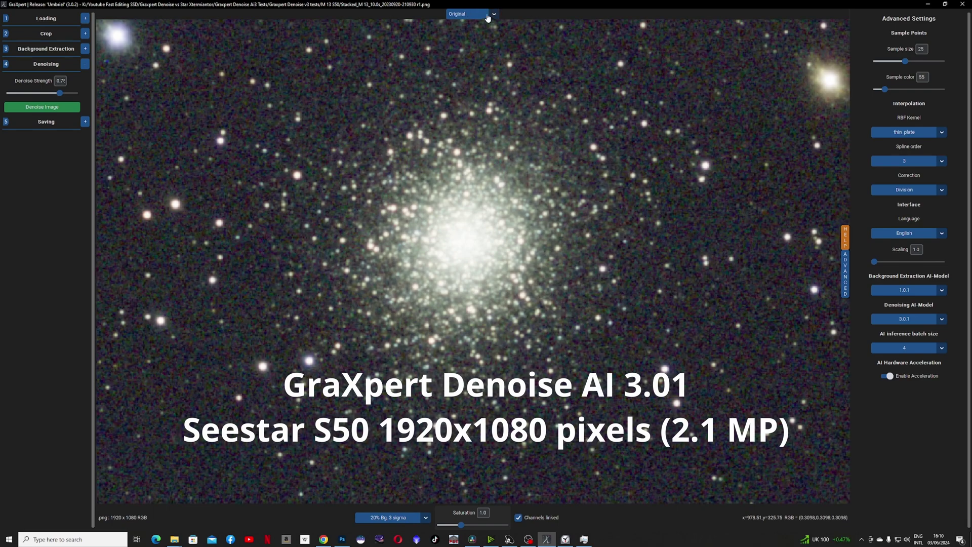
{"action": "left_click", "coordinate": [487, 16]}
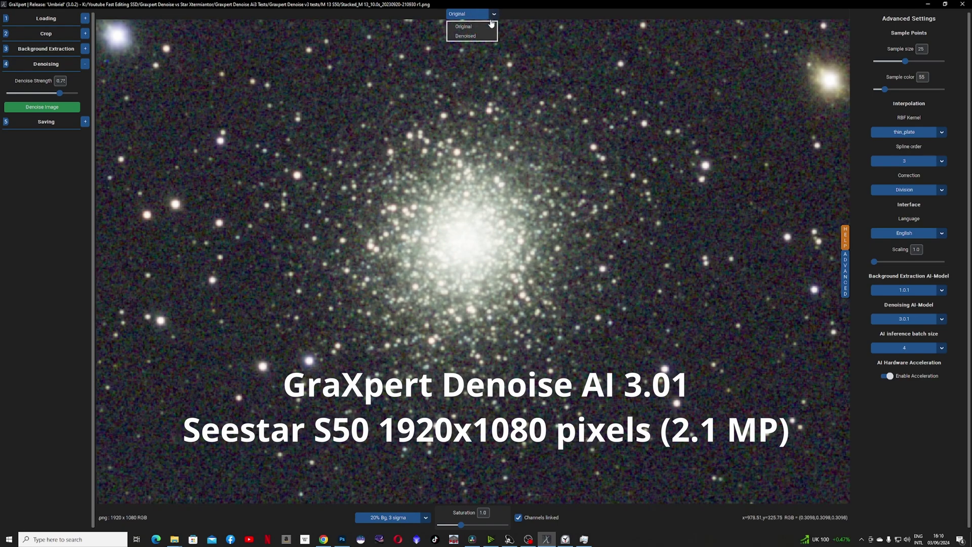
{"action": "left_click", "coordinate": [478, 36]}
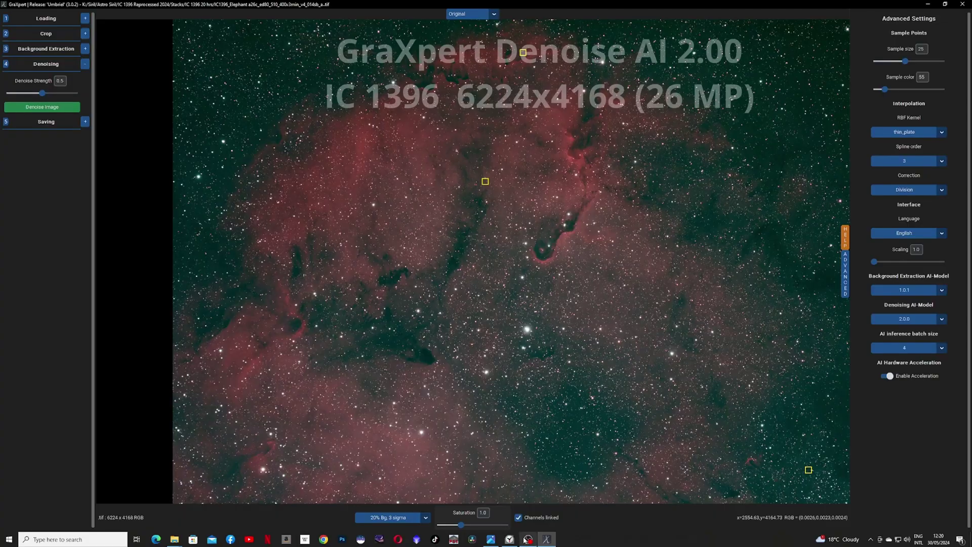
- Time a denoise of the IC 1396 image with model 2.0.0 at strength 0.5, stopping the Clock stopwatch on completion
{"action": "left_click", "coordinate": [509, 539]}
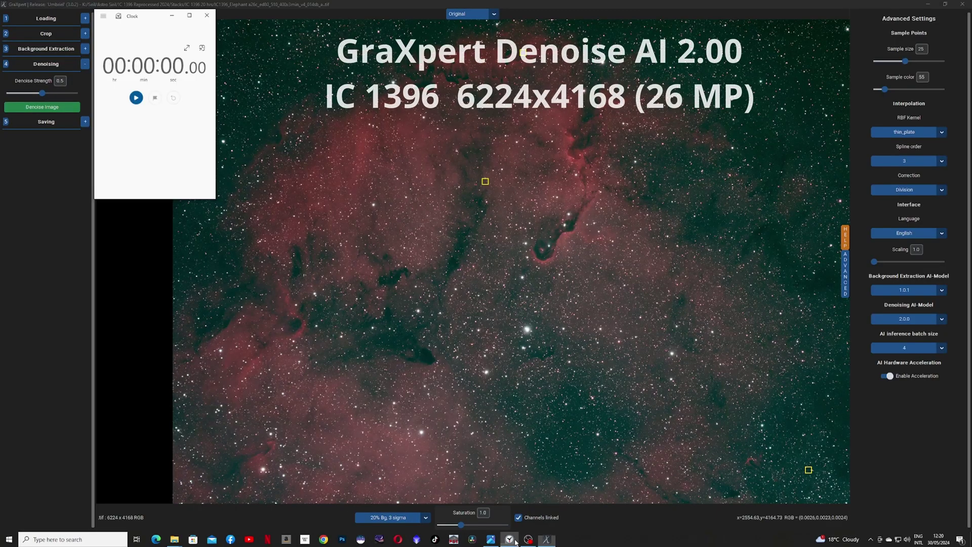
{"action": "left_click", "coordinate": [136, 98]}
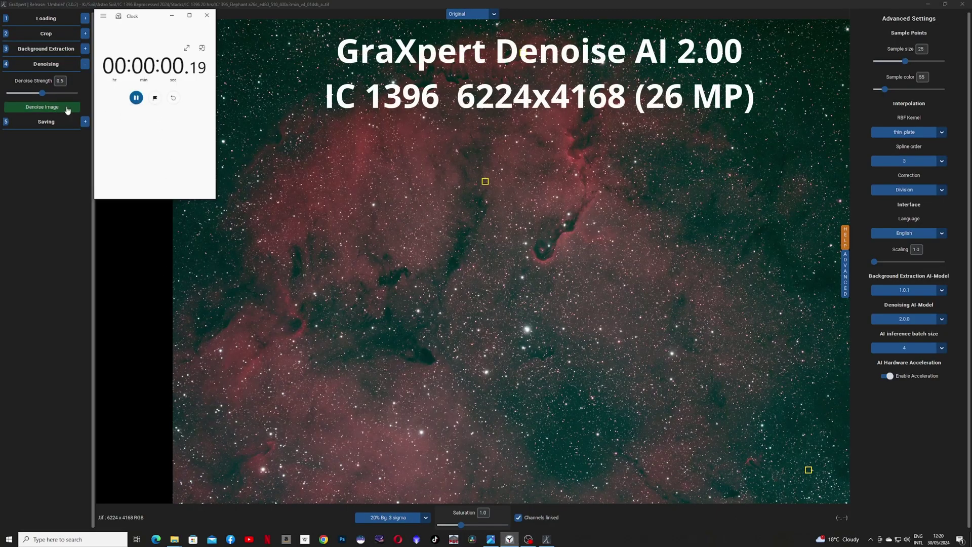
{"action": "left_click", "coordinate": [60, 107]}
{"action": "left_click", "coordinate": [510, 540]}
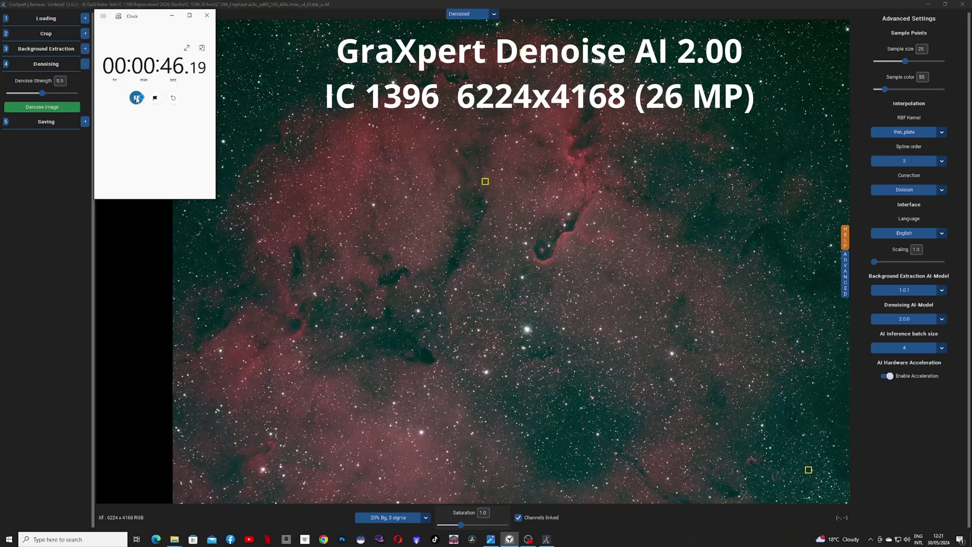
{"action": "left_click", "coordinate": [137, 99]}
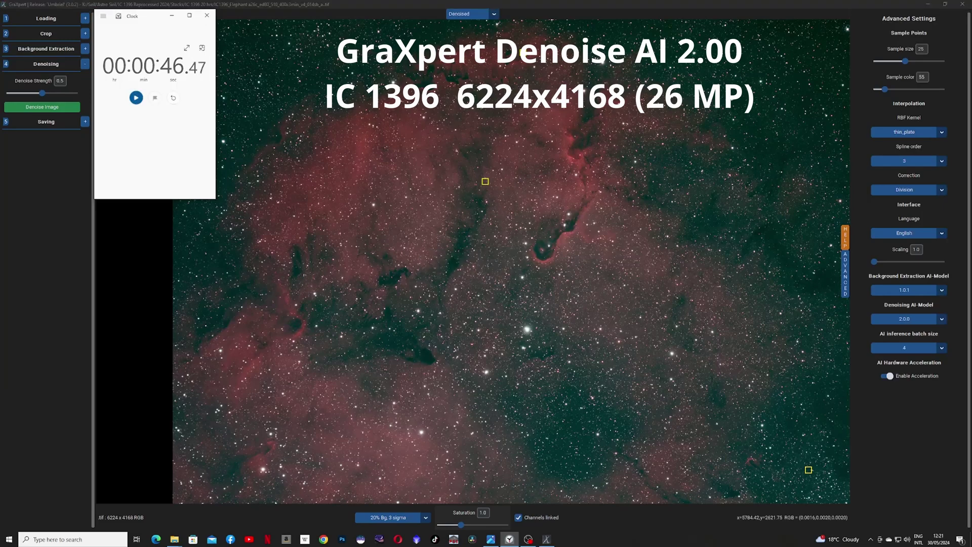
- Examine the denoised IC 1396 image close up at the tip of the dark Elephant's Trunk, and in the wide view
{"action": "scroll", "coordinate": [548, 245], "scroll_direction": "up", "scroll_amount": 1}
{"action": "scroll", "coordinate": [548, 242], "scroll_direction": "up", "scroll_amount": 5}
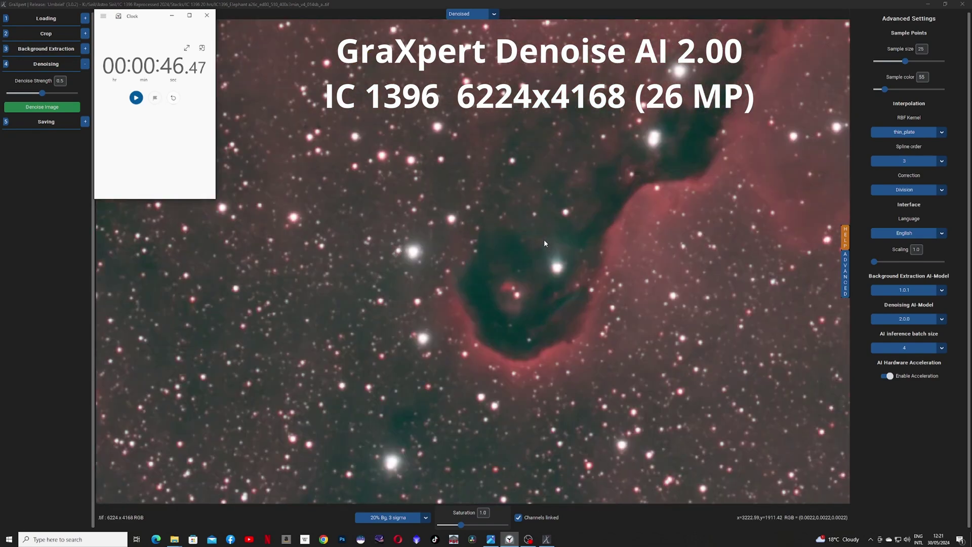
{"action": "scroll", "coordinate": [545, 243], "scroll_direction": "up", "scroll_amount": 2}
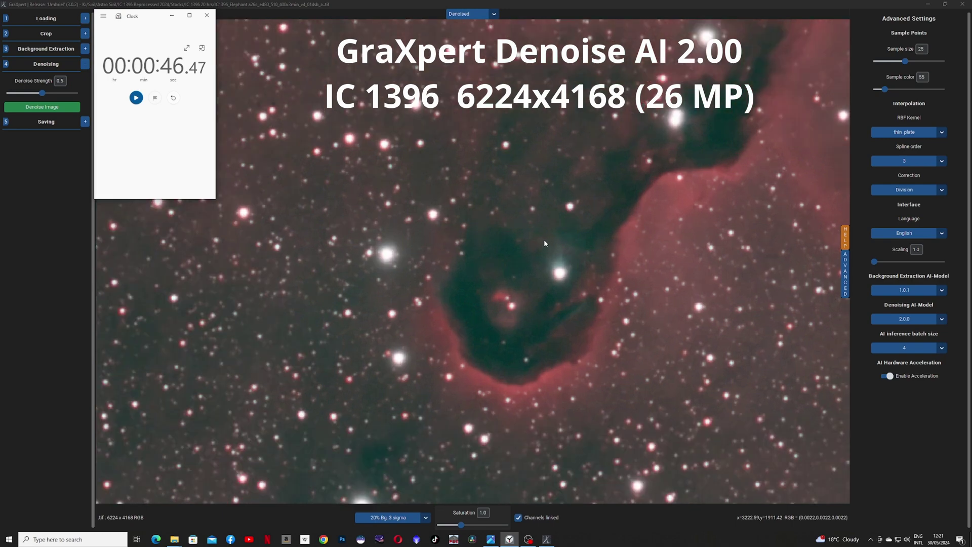
{"action": "scroll", "coordinate": [545, 244], "scroll_direction": "down", "scroll_amount": 3}
{"action": "scroll", "coordinate": [545, 238], "scroll_direction": "down", "scroll_amount": 4}
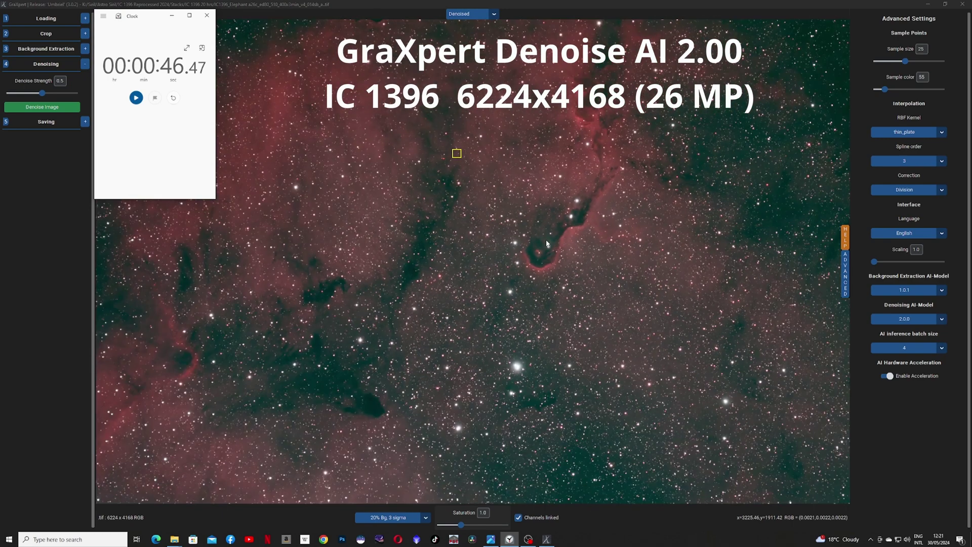
{"action": "scroll", "coordinate": [546, 241], "scroll_direction": "down", "scroll_amount": 2}
{"action": "scroll", "coordinate": [546, 241], "scroll_direction": "up", "scroll_amount": 2}
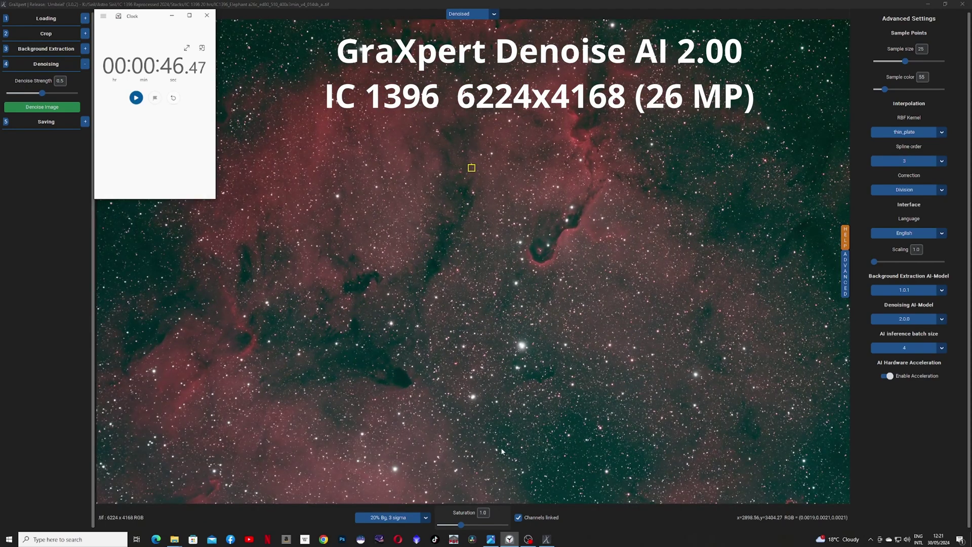
- Reset the Clock stopwatch and switch the denoising AI model to 3.0.0
{"action": "left_click", "coordinate": [173, 101]}
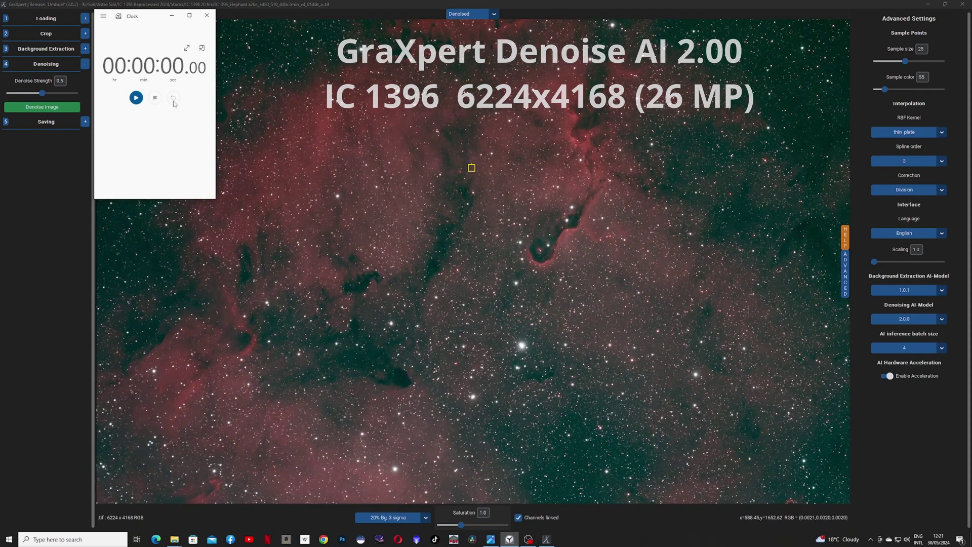
{"action": "left_click", "coordinate": [921, 319]}
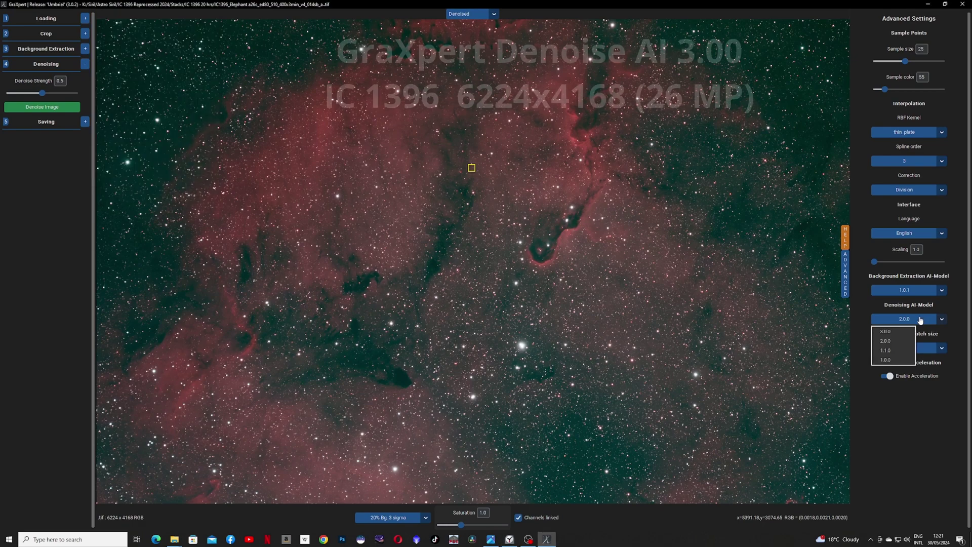
{"action": "left_click", "coordinate": [885, 331]}
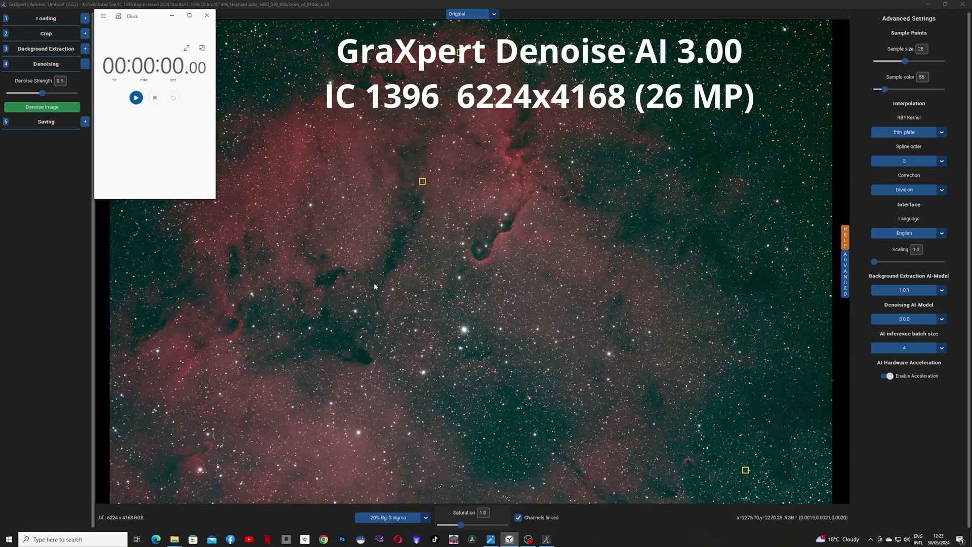
- Time a denoise of the original IC 1396 image with model 3.0.0 at strength 0.5, stopping the Clock stopwatch on completion
{"action": "scroll", "coordinate": [375, 286], "scroll_direction": "up", "scroll_amount": 1}
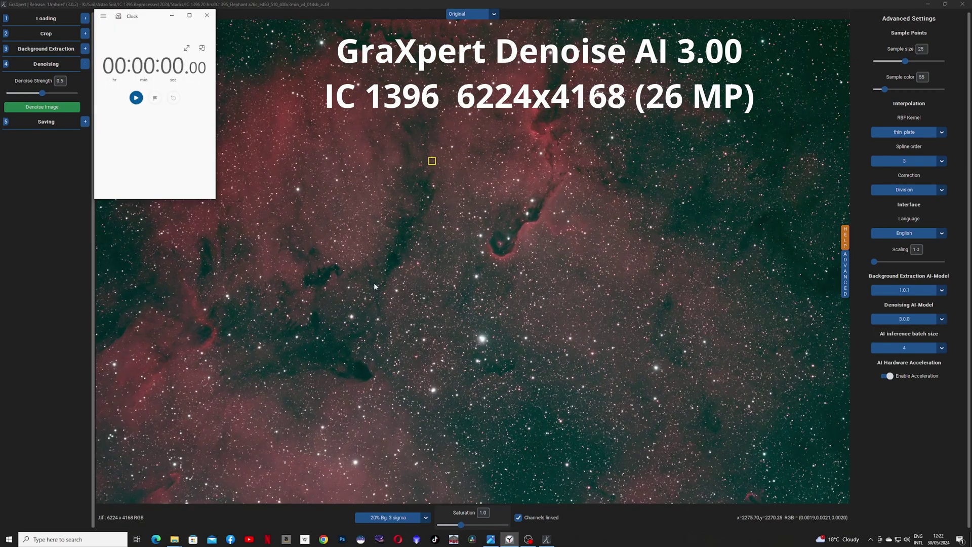
{"action": "left_click", "coordinate": [135, 98]}
{"action": "left_click", "coordinate": [40, 108]}
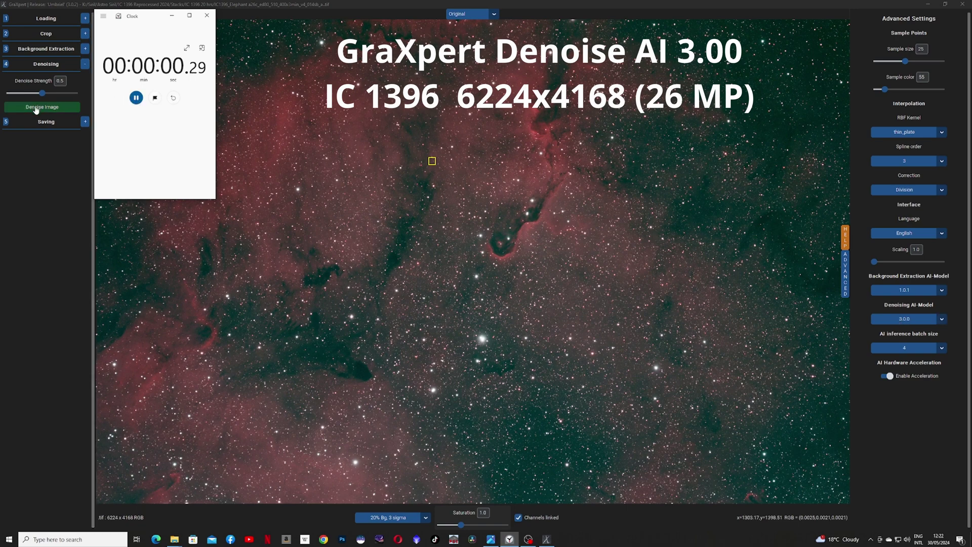
{"action": "left_click", "coordinate": [509, 539]}
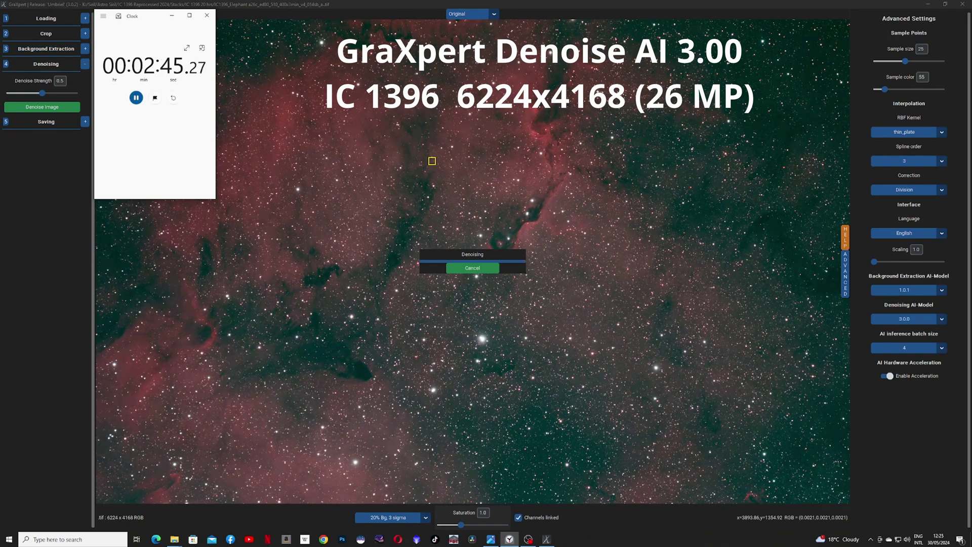
{"action": "key", "text": "space"}
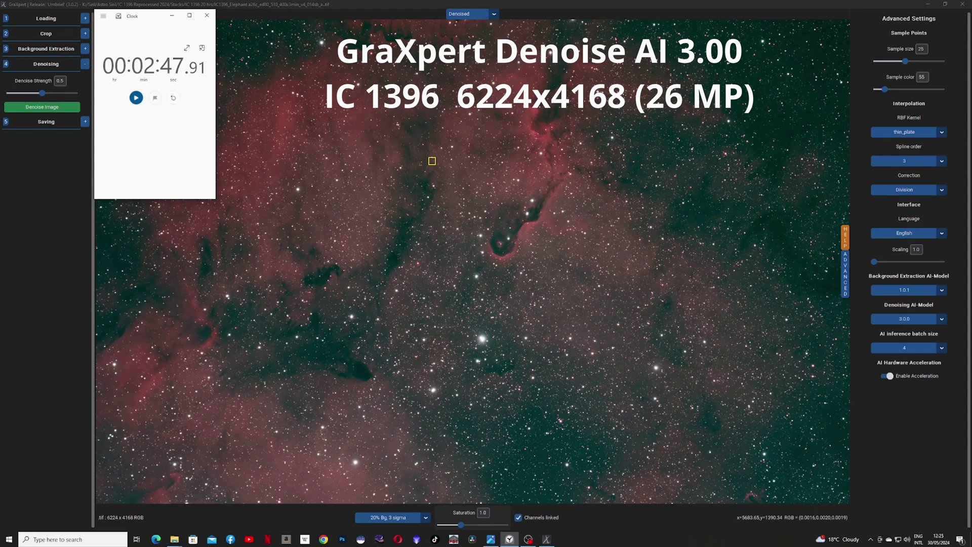
- Compare the original and model 3.0.0 denoised versions of IC 1396 close up at the tip of the dark Elephant's Trunk
{"action": "left_click", "coordinate": [513, 238]}
{"action": "scroll", "coordinate": [509, 236], "scroll_direction": "up", "scroll_amount": 4}
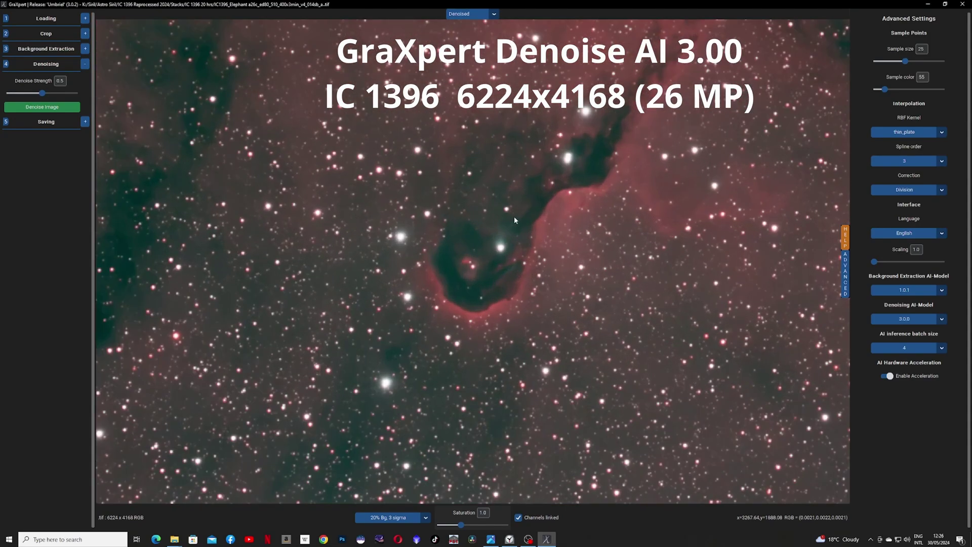
{"action": "scroll", "coordinate": [501, 216], "scroll_direction": "up", "scroll_amount": 4}
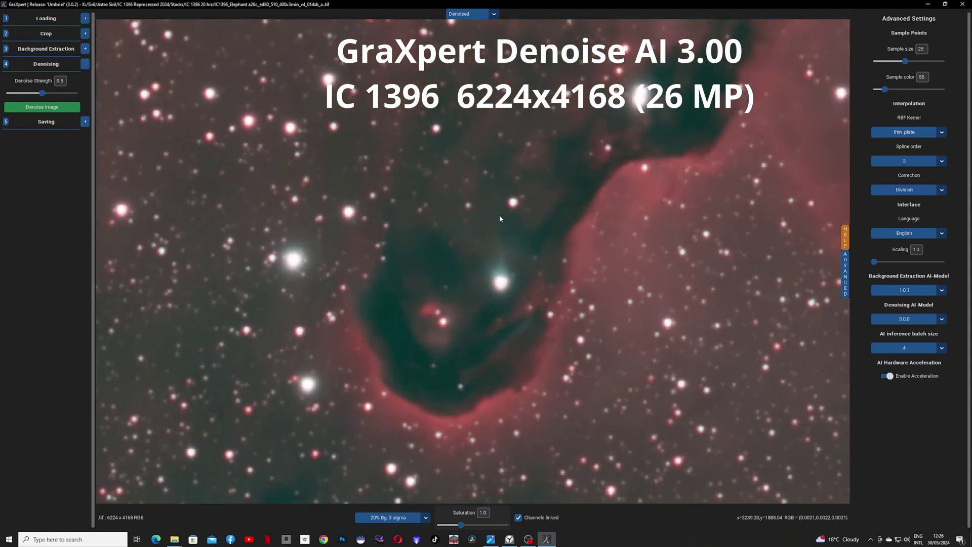
{"action": "left_click", "coordinate": [468, 15]}
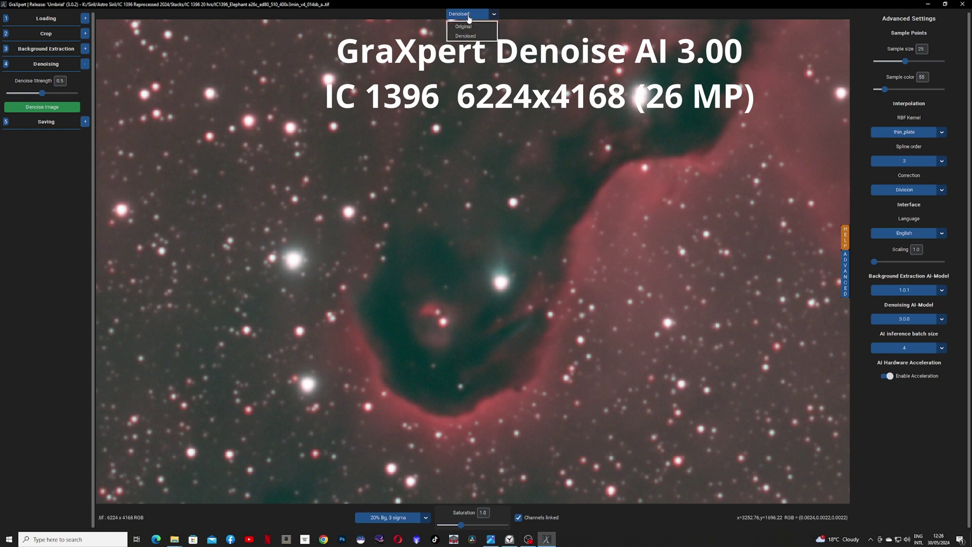
{"action": "left_click", "coordinate": [466, 29]}
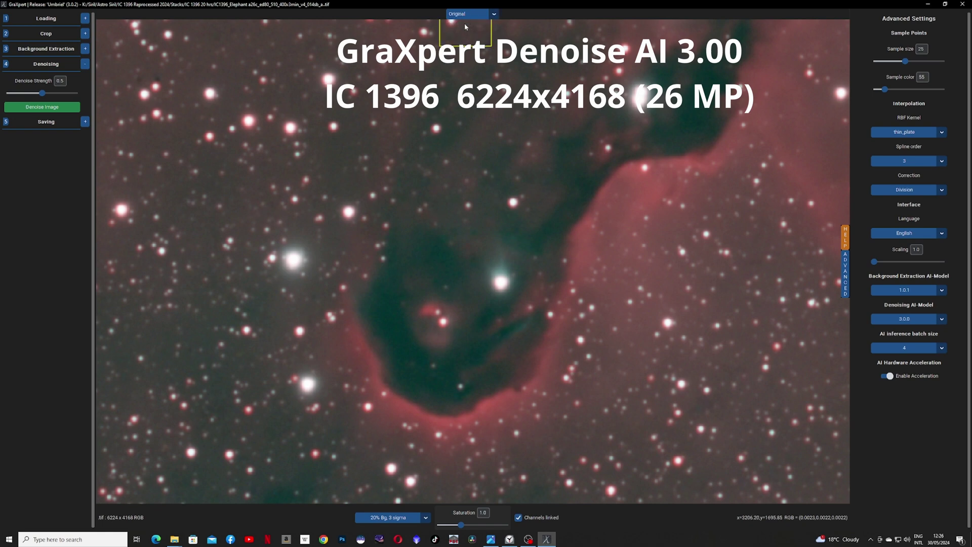
{"action": "left_click", "coordinate": [467, 14]}
{"action": "left_click", "coordinate": [466, 37]}
{"action": "left_click", "coordinate": [474, 14]}
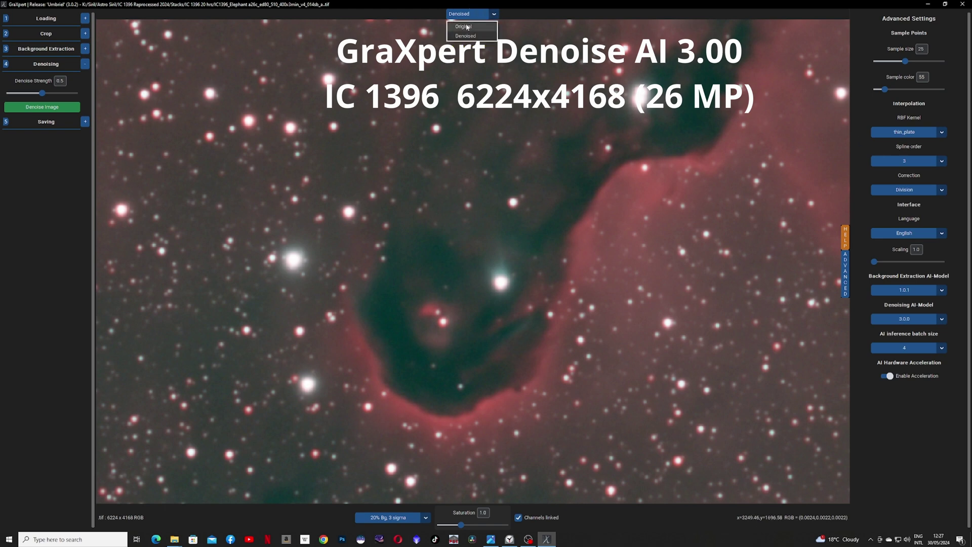
{"action": "left_click", "coordinate": [467, 27]}
{"action": "left_click", "coordinate": [464, 15]}
{"action": "left_click", "coordinate": [466, 36]}
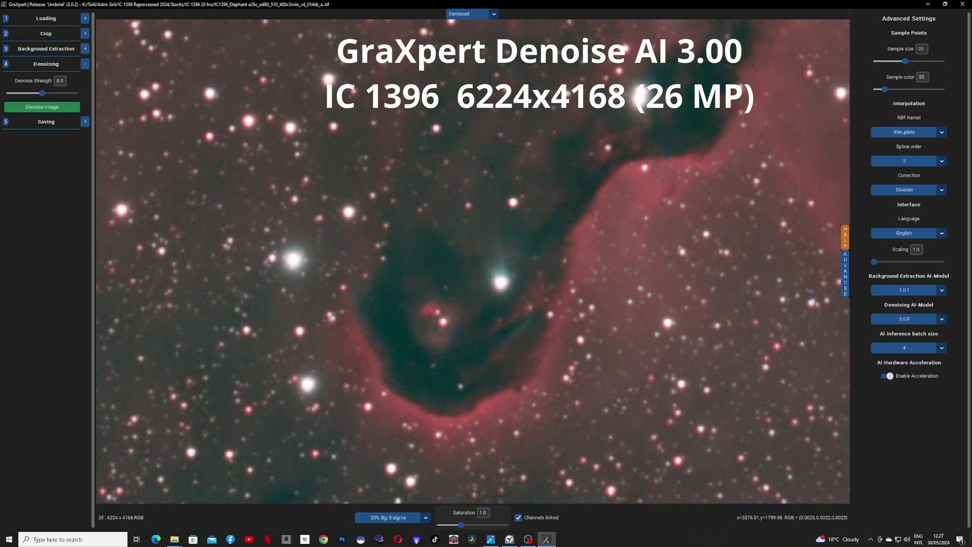
{"action": "scroll", "coordinate": [469, 294], "scroll_direction": "up", "scroll_amount": 1}
{"action": "scroll", "coordinate": [473, 290], "scroll_direction": "down", "scroll_amount": 2}
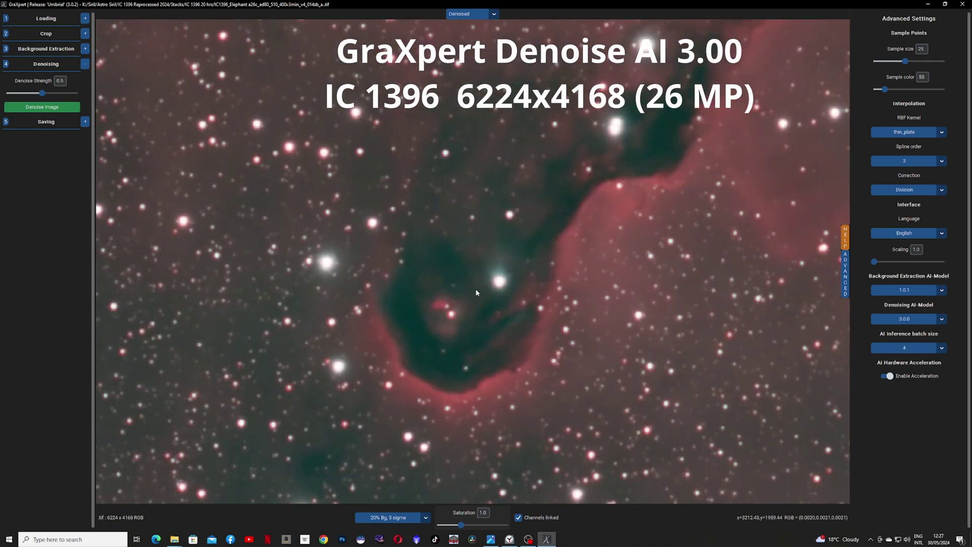
- Compare the original and model 3.0.0 denoised versions of IC 1396 around the red-rimmed dark cavity, and examine the wide view of the denoised image
{"action": "scroll", "coordinate": [523, 227], "scroll_direction": "down", "scroll_amount": 3}
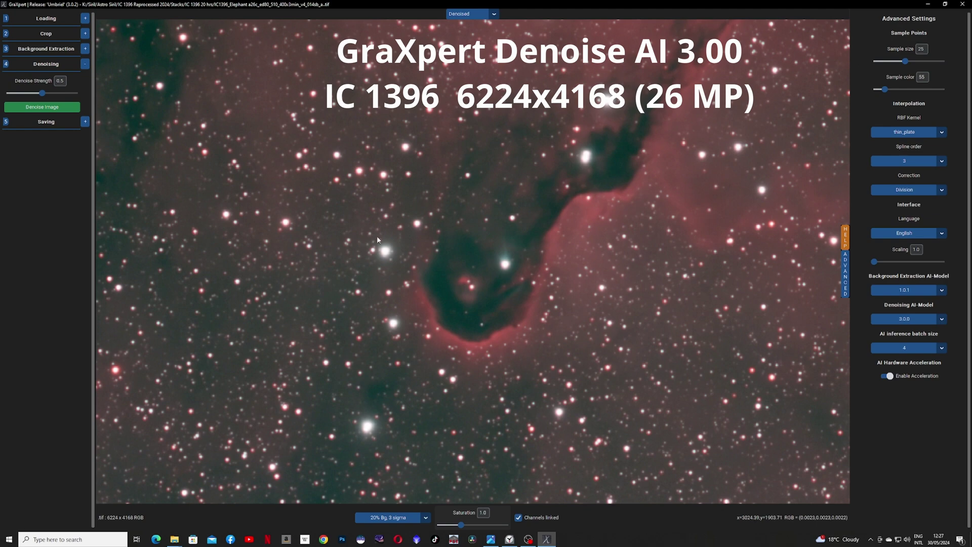
{"action": "scroll", "coordinate": [486, 219], "scroll_direction": "up", "scroll_amount": 2}
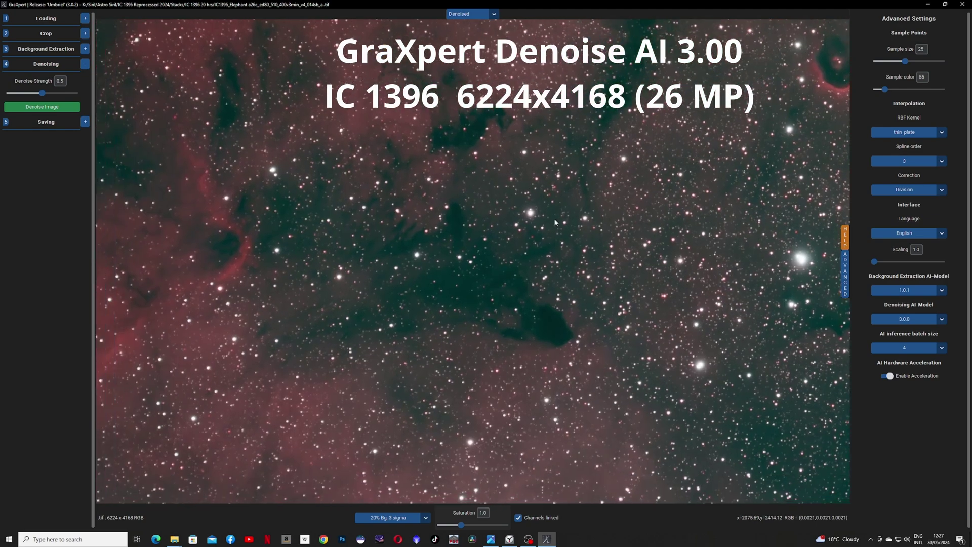
{"action": "scroll", "coordinate": [699, 251], "scroll_direction": "down", "scroll_amount": 2}
{"action": "scroll", "coordinate": [473, 269], "scroll_direction": "up", "scroll_amount": 3}
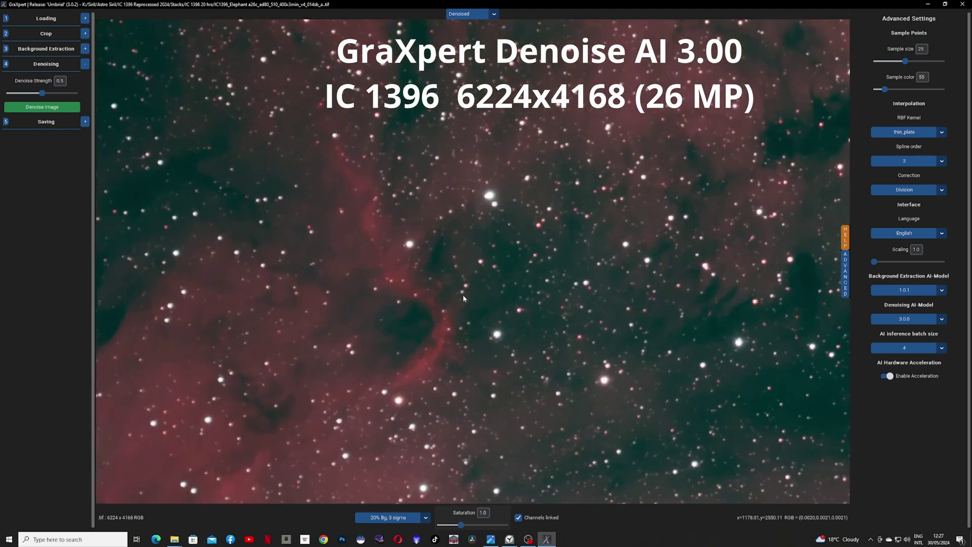
{"action": "left_click_drag", "start_coordinate": [559, 261], "coordinate": [557, 229]}
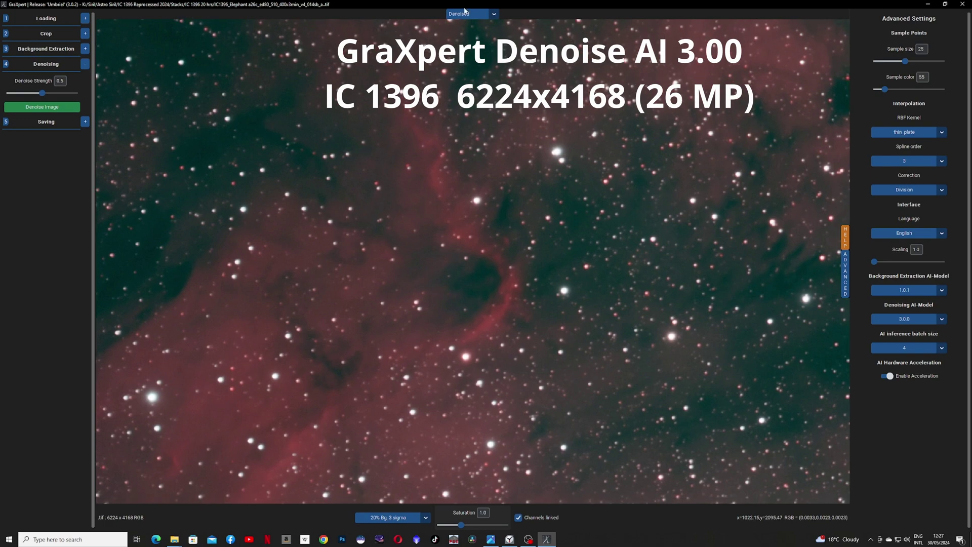
{"action": "left_click", "coordinate": [466, 13]}
{"action": "left_click", "coordinate": [465, 25]}
{"action": "left_click", "coordinate": [464, 15]}
{"action": "left_click", "coordinate": [470, 35]}
{"action": "scroll", "coordinate": [493, 250], "scroll_direction": "up", "scroll_amount": 2}
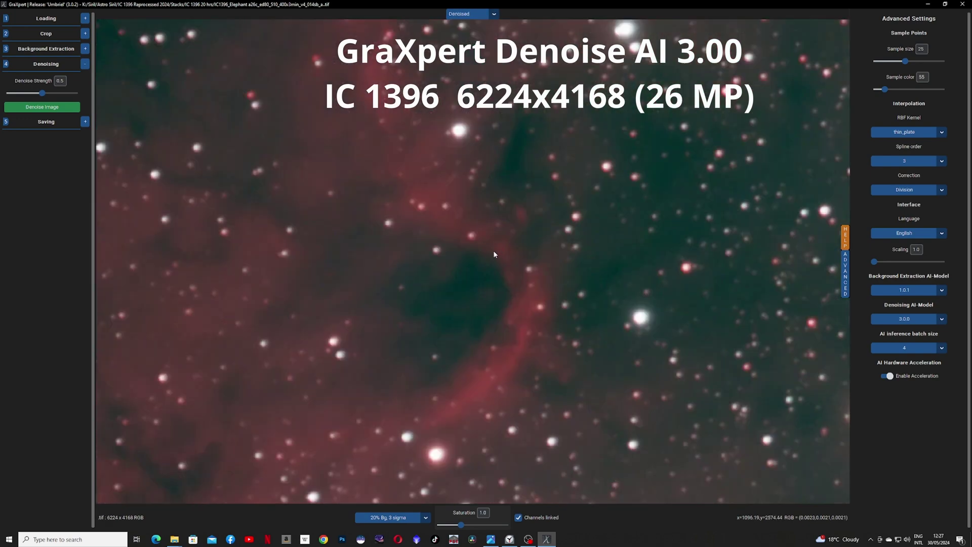
{"action": "scroll", "coordinate": [493, 251], "scroll_direction": "down", "scroll_amount": 4}
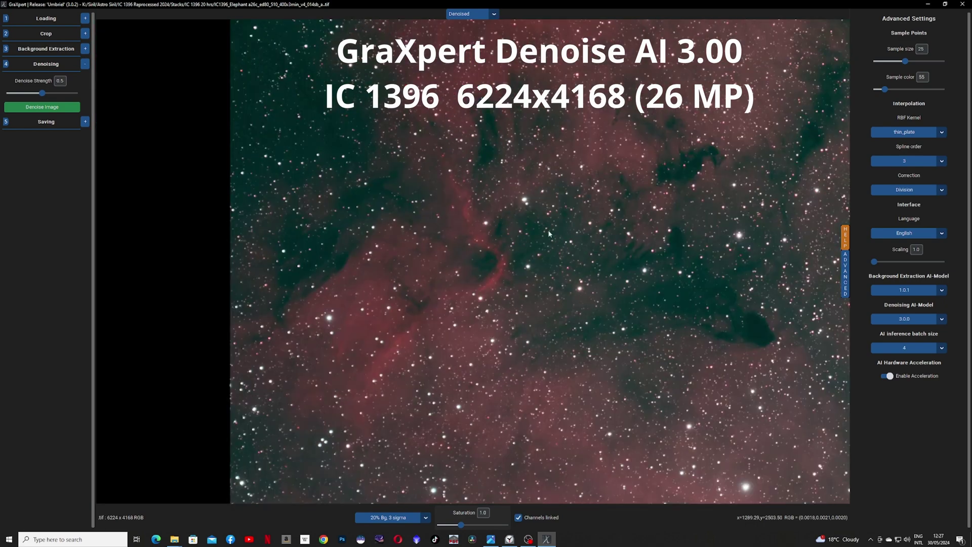
{"action": "scroll", "coordinate": [250, 238], "scroll_direction": "up", "scroll_amount": 3}
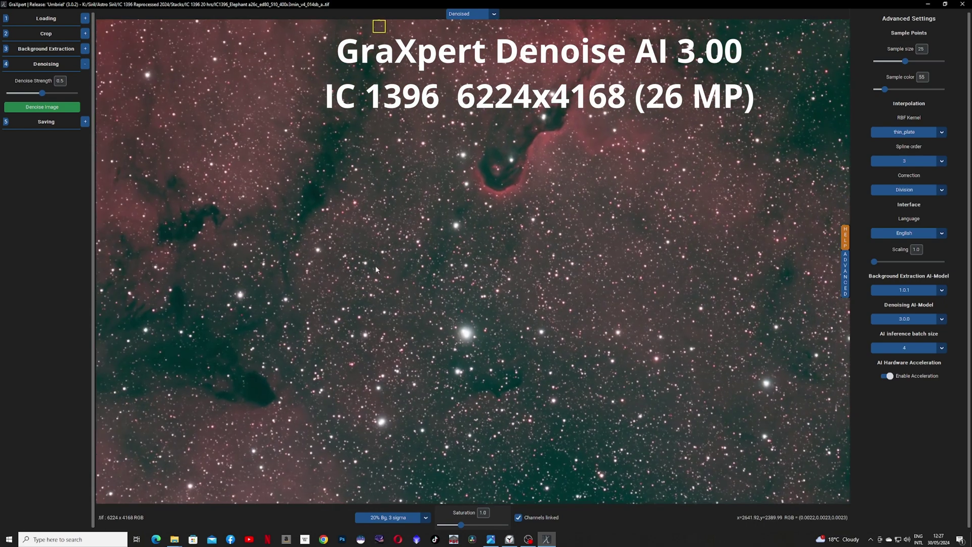
{"action": "scroll", "coordinate": [433, 247], "scroll_direction": "down", "scroll_amount": 2}
{"action": "scroll", "coordinate": [490, 220], "scroll_direction": "up", "scroll_amount": 2}
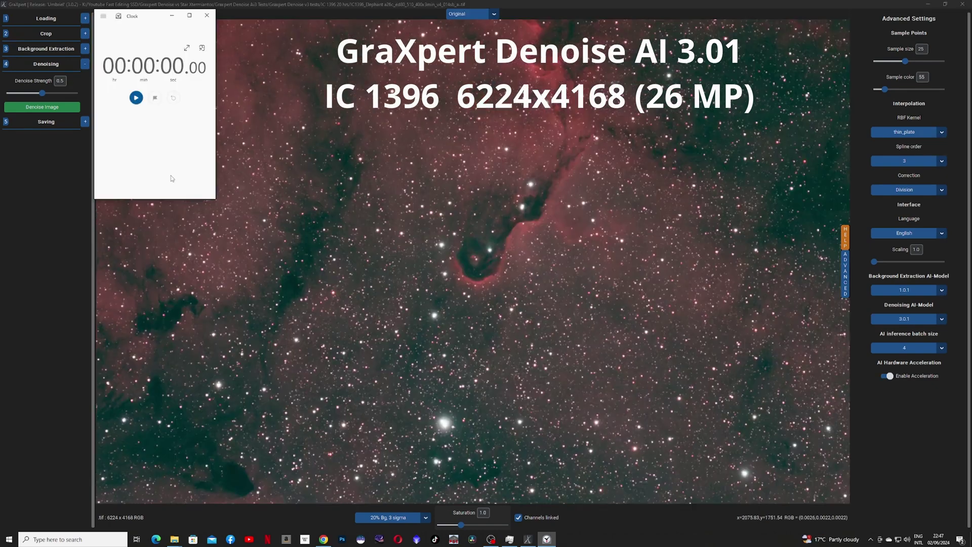
- Time a denoise of the IC 1396 image with model 3.0.1 at strength 0.5 with Task Manager's GPU graphs in view, stopping the stopwatch on completion
{"action": "key", "text": "space"}
{"action": "left_click", "coordinate": [42, 107]}
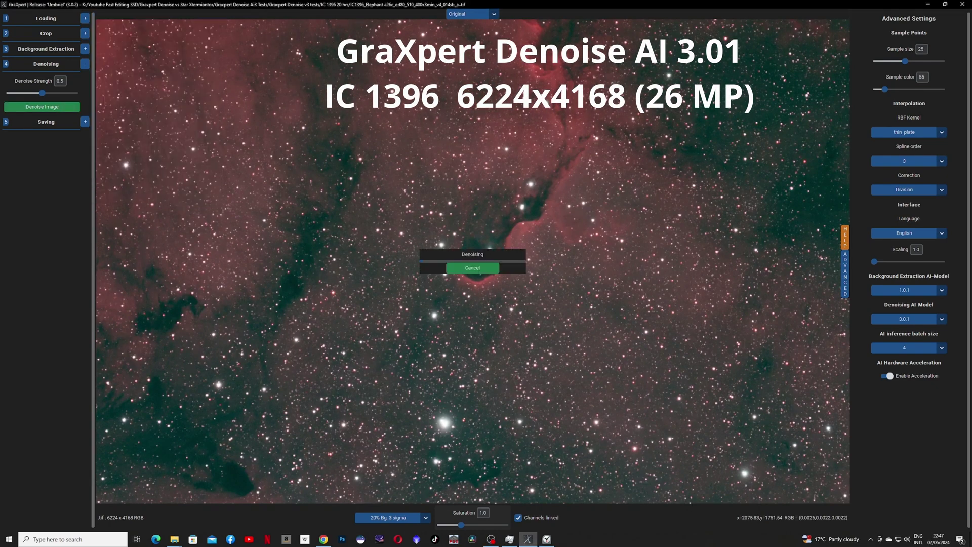
{"action": "scroll", "coordinate": [530, 324], "scroll_direction": "up", "scroll_amount": 2}
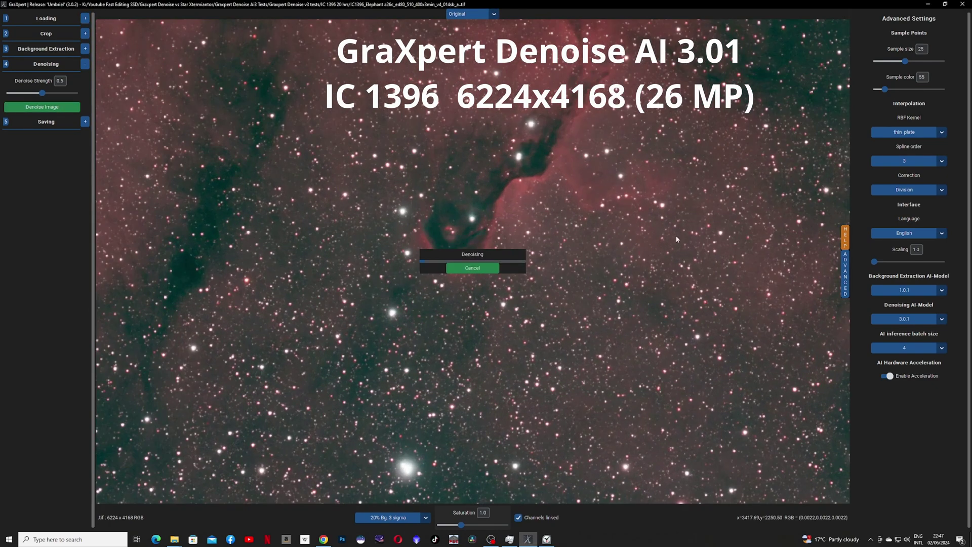
{"action": "key", "text": "alt+Tab"}
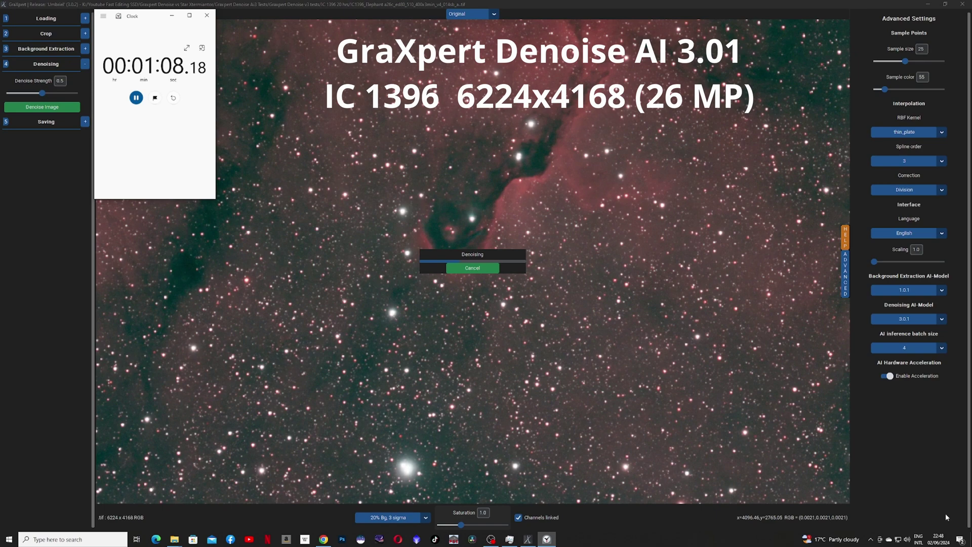
{"action": "left_click", "coordinate": [510, 539]}
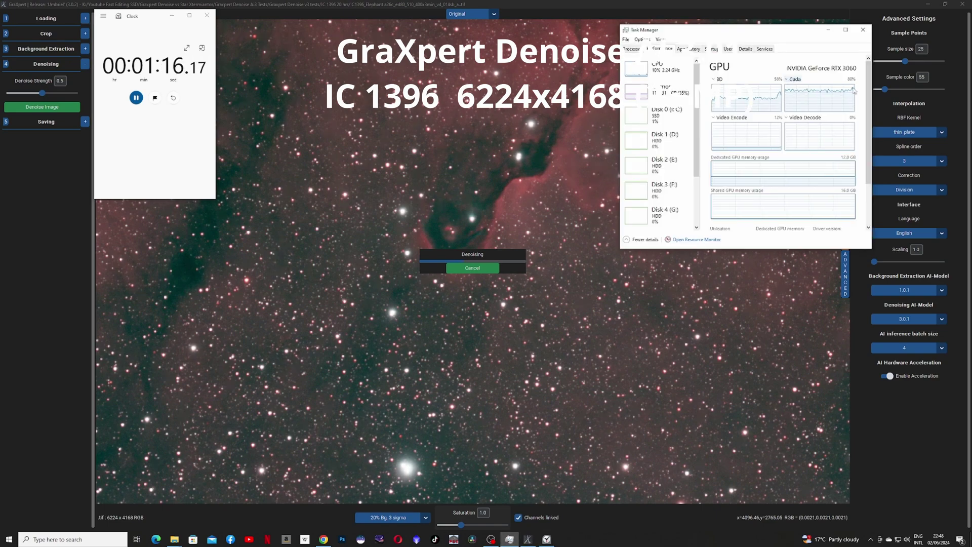
{"action": "mouse_move", "coordinate": [791, 34]}
{"action": "left_mouse_down"}
{"action": "mouse_move", "coordinate": [762, 30]}
{"action": "mouse_move", "coordinate": [778, 26]}
{"action": "left_mouse_up"}
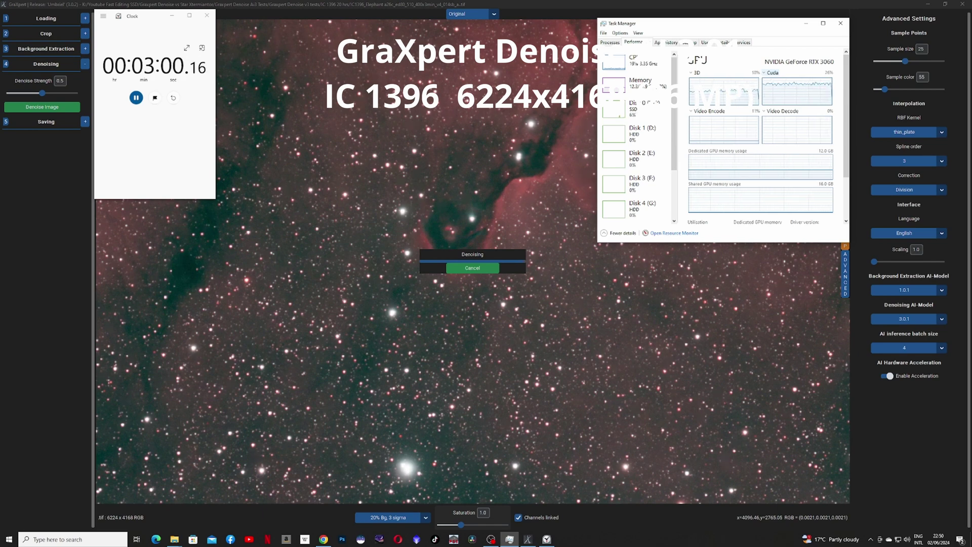
{"action": "left_click", "coordinate": [136, 98]}
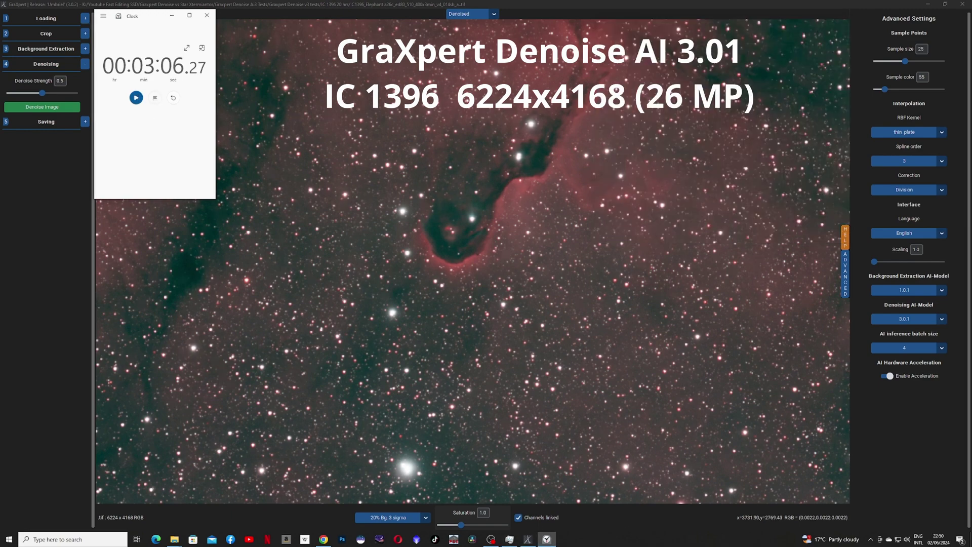
{"action": "left_click", "coordinate": [509, 539]}
{"action": "left_click", "coordinate": [511, 540]}
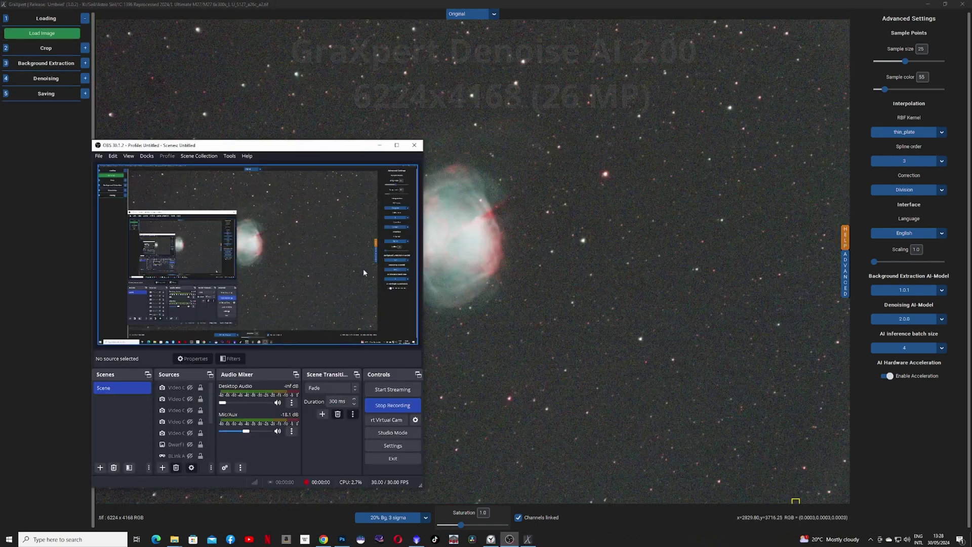
- Minimize OBS and set the denoise strength to 0.6 for the M27 image
{"action": "left_click", "coordinate": [509, 538]}
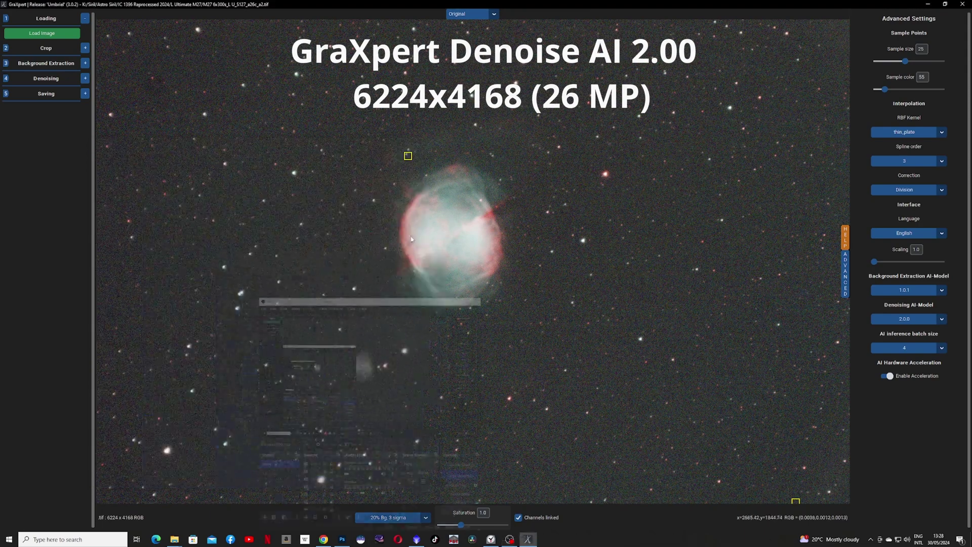
{"action": "left_click", "coordinate": [491, 539]}
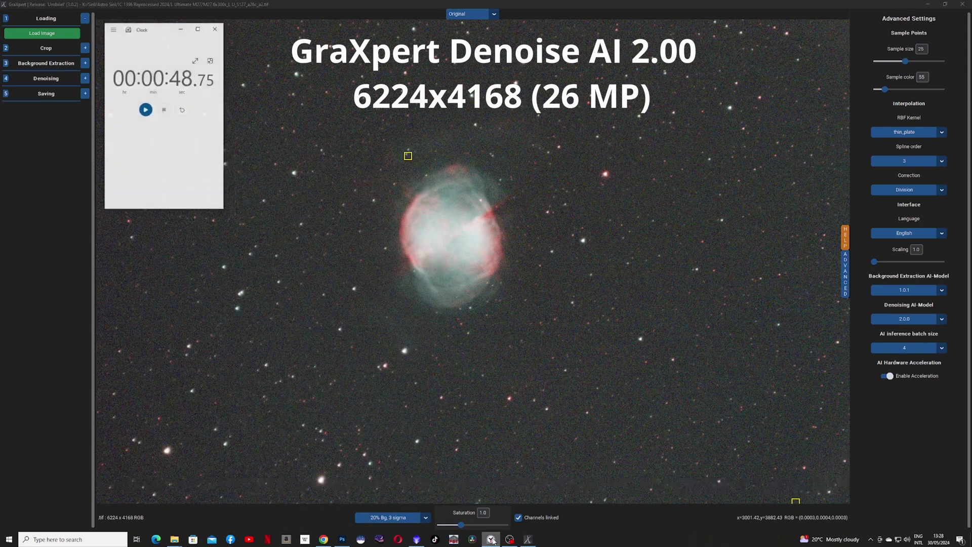
{"action": "left_click", "coordinate": [65, 76]}
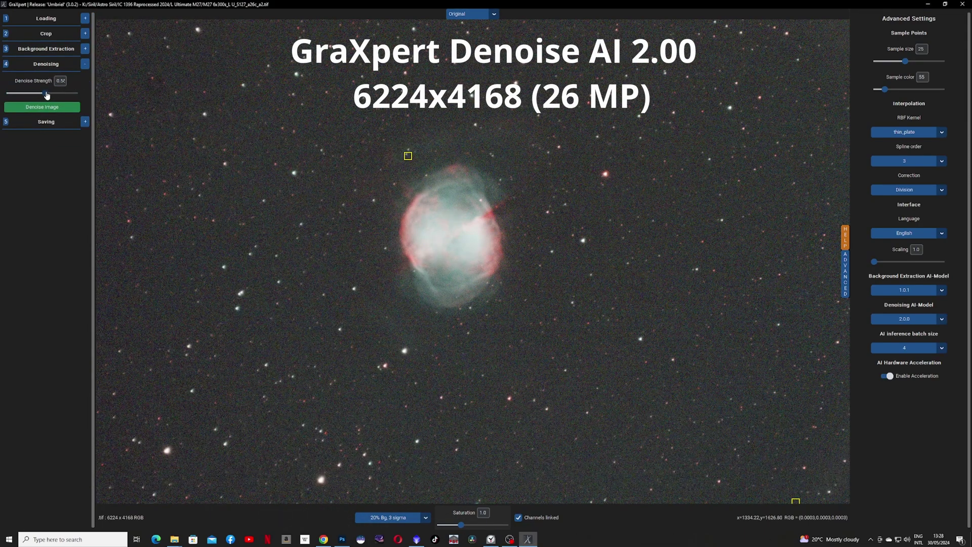
{"action": "left_click_drag", "start_coordinate": [46, 95], "coordinate": [49, 94]}
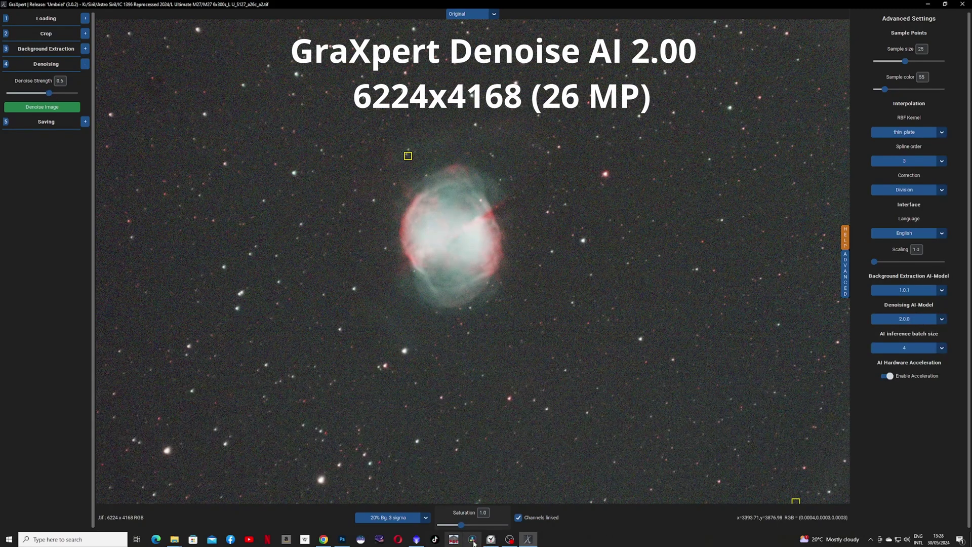
- Reset the Clock stopwatch and time a denoise of the M27 image with model 2.0.0, stopping the stopwatch on completion
{"action": "left_click", "coordinate": [492, 540]}
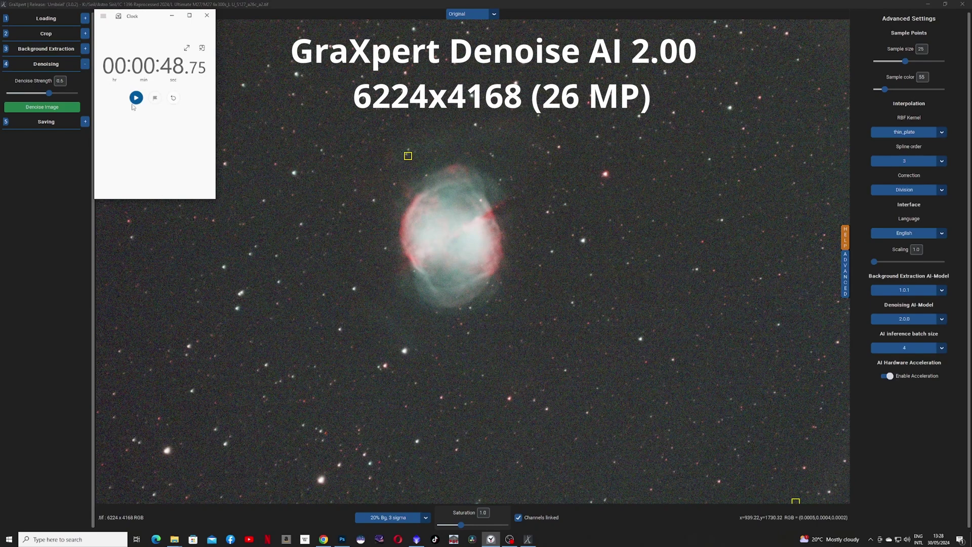
{"action": "left_click", "coordinate": [173, 97]}
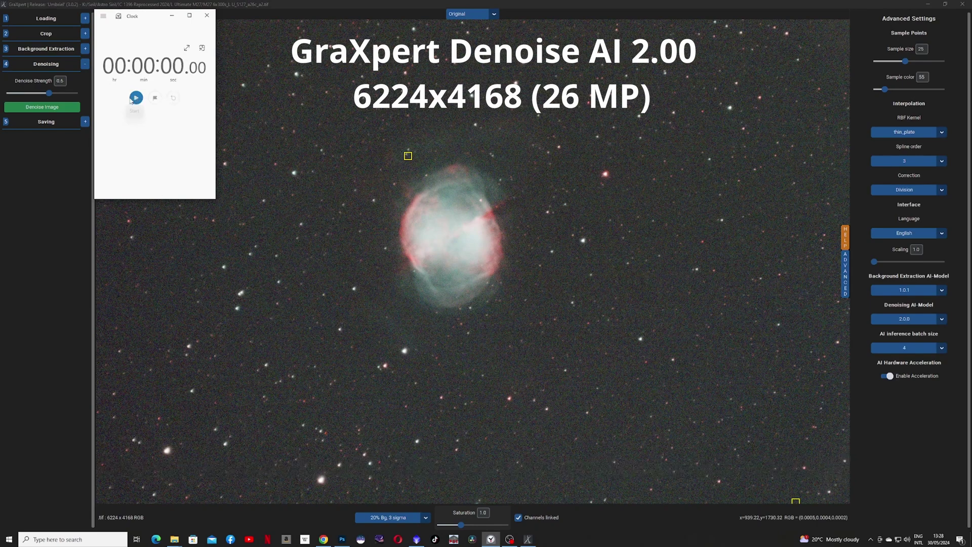
{"action": "left_click", "coordinate": [135, 98]}
{"action": "left_click", "coordinate": [42, 106]}
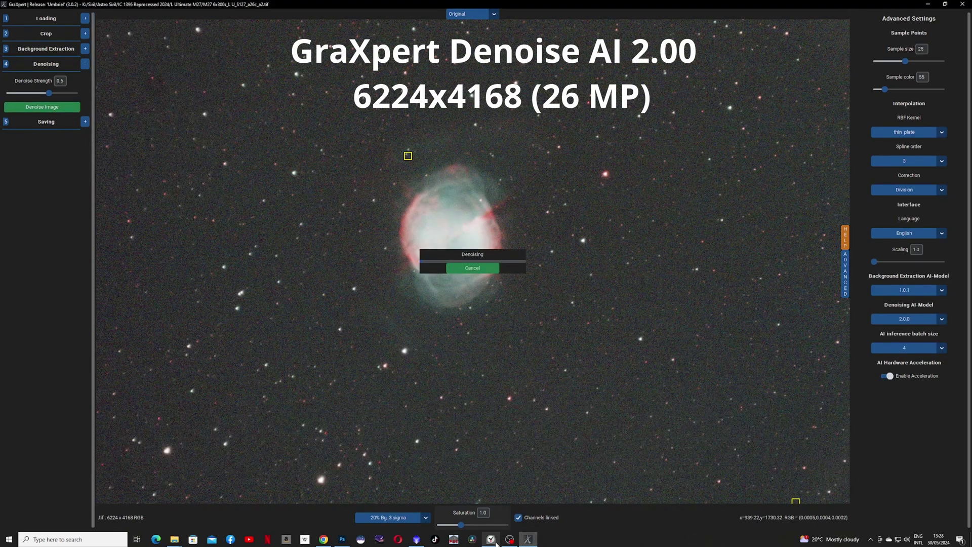
{"action": "mouse_move", "coordinate": [494, 542]}
{"action": "left_click", "coordinate": [491, 499]}
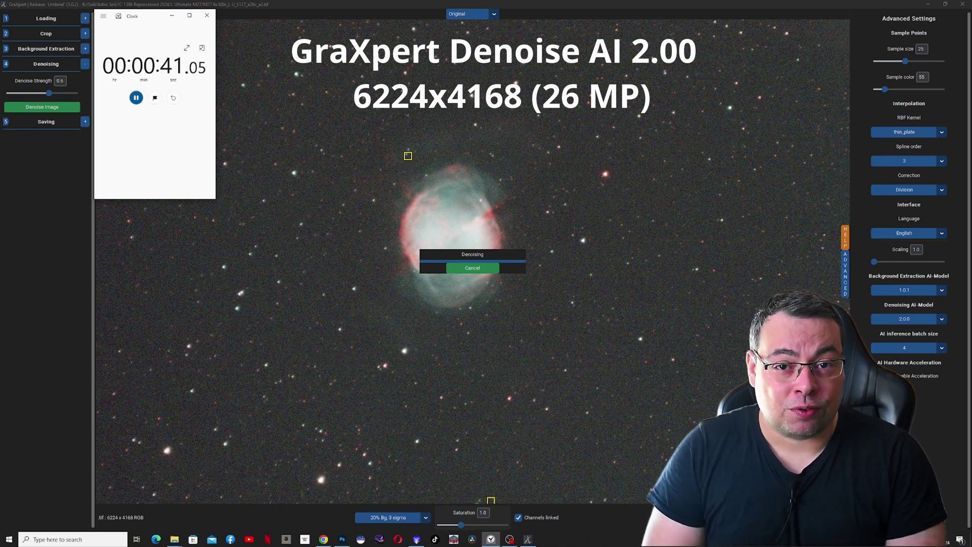
{"action": "left_click", "coordinate": [136, 97]}
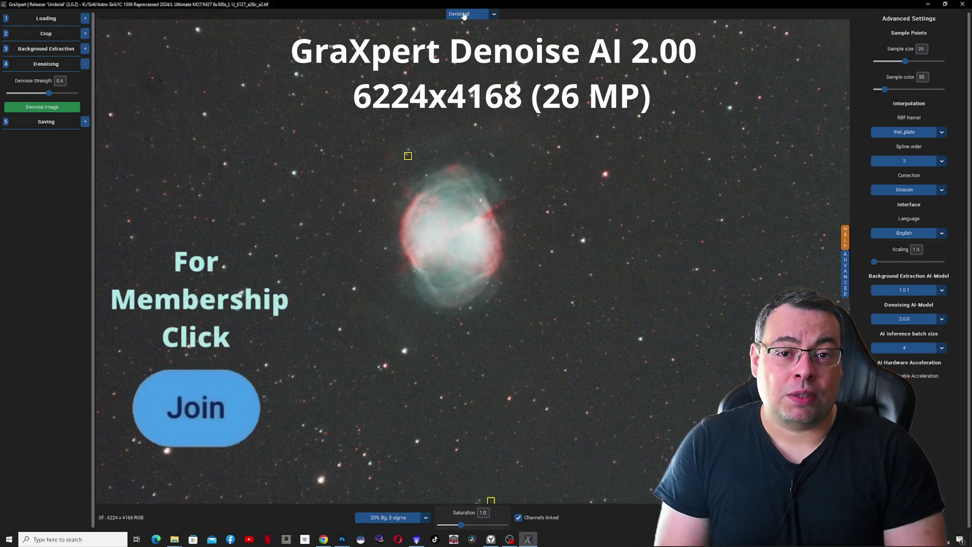
- Time a denoise of the M27 image with model 3.0.0 at strength 0.6, stopping the stopwatch and minimizing Clock on completion
{"action": "left_click", "coordinate": [85, 122]}
{"action": "left_click", "coordinate": [75, 94]}
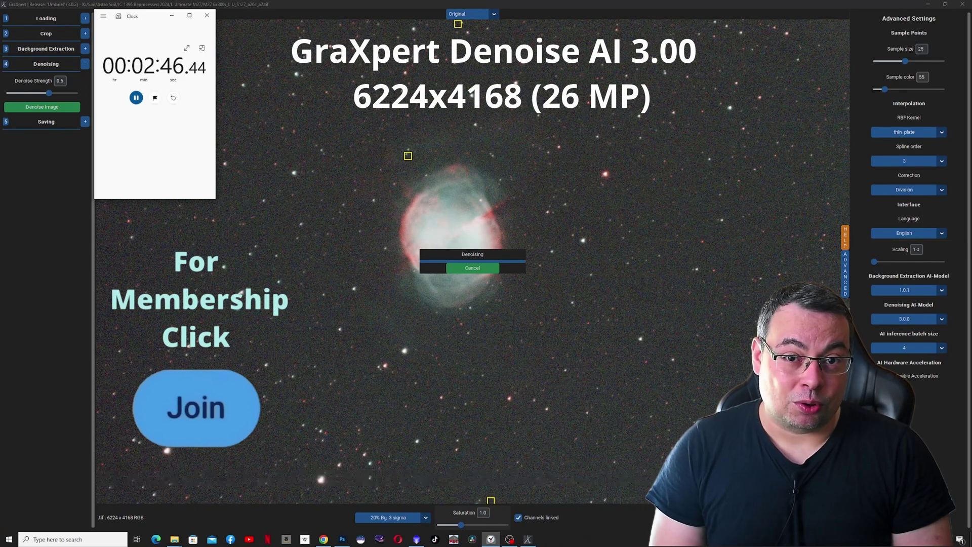
{"action": "key", "text": "space"}
{"action": "left_click", "coordinate": [171, 15]}
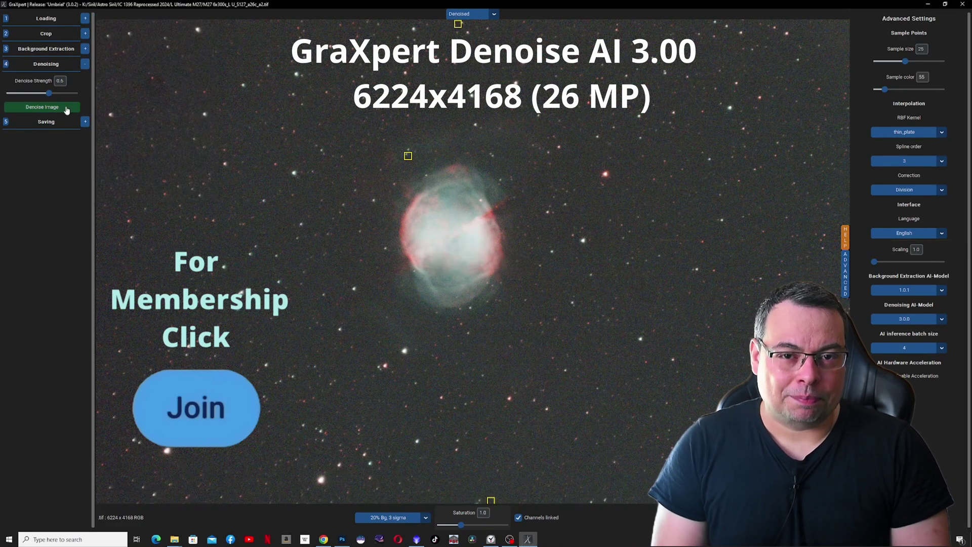